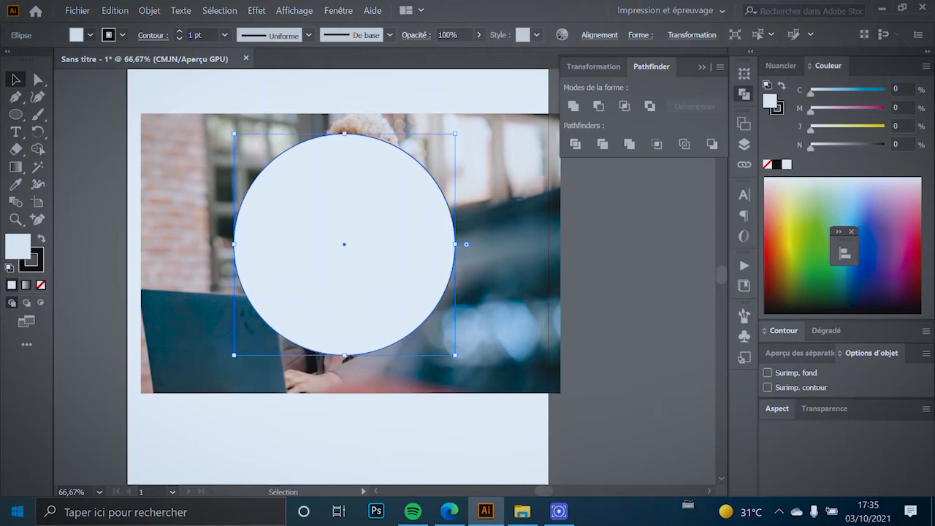
Step: Select the white circle together with the photo beneath it and create a clipping mask from them
click(32, 260)
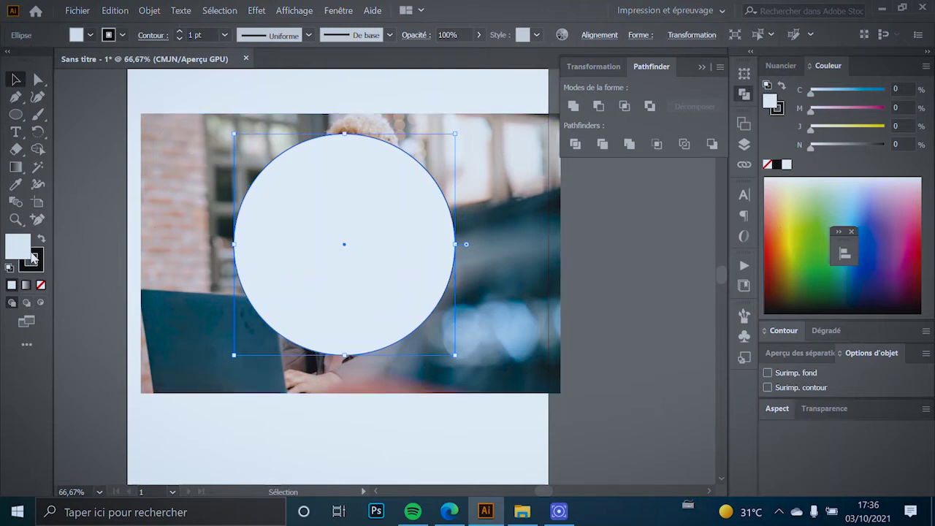
click(319, 91)
click(223, 327)
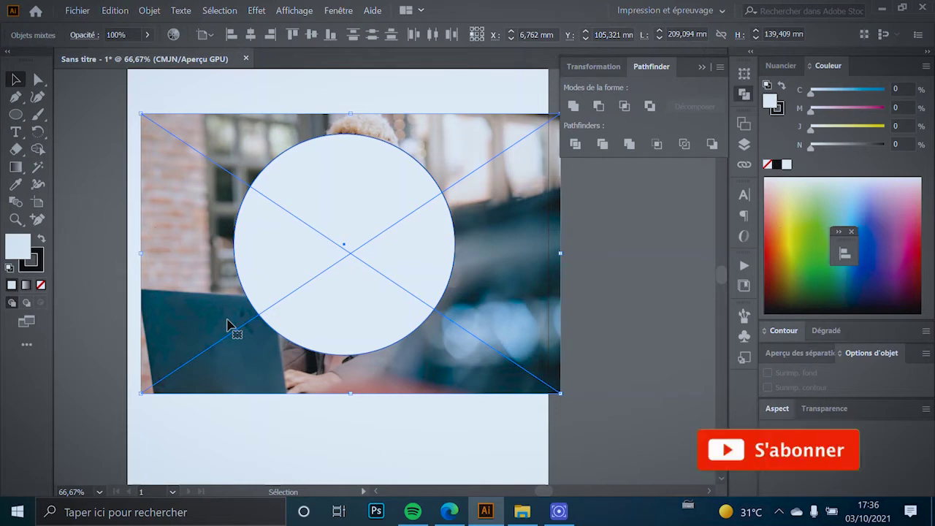
key(ctrl+shift+a)
click(340, 251)
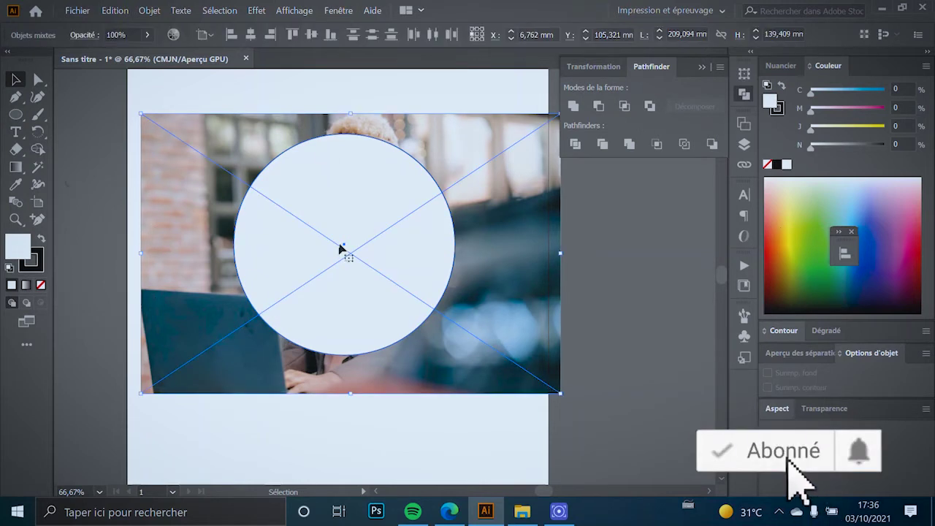
click(148, 10)
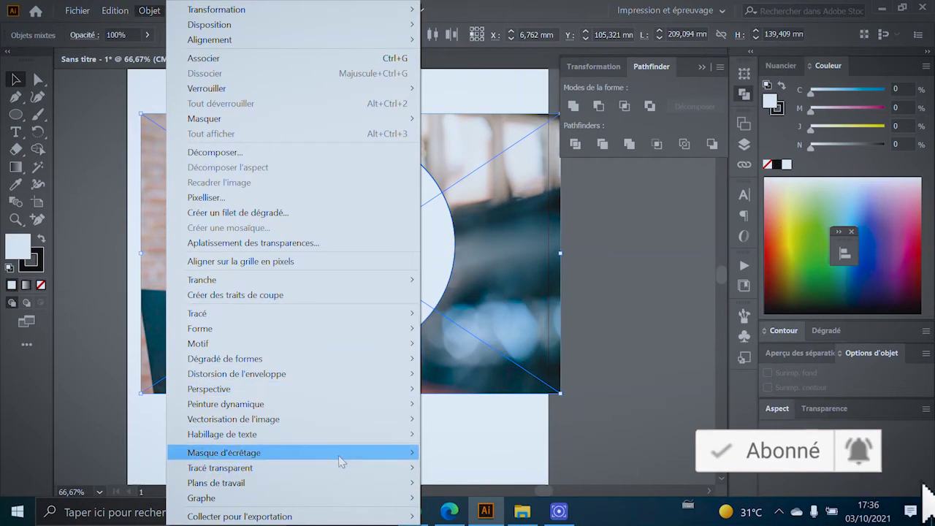
mouse_move(405, 453)
click(450, 453)
Step: Move the circular clipped group slightly and shift the photo inside its mask with the Direct Selection tool
drag(357, 304, 386, 295)
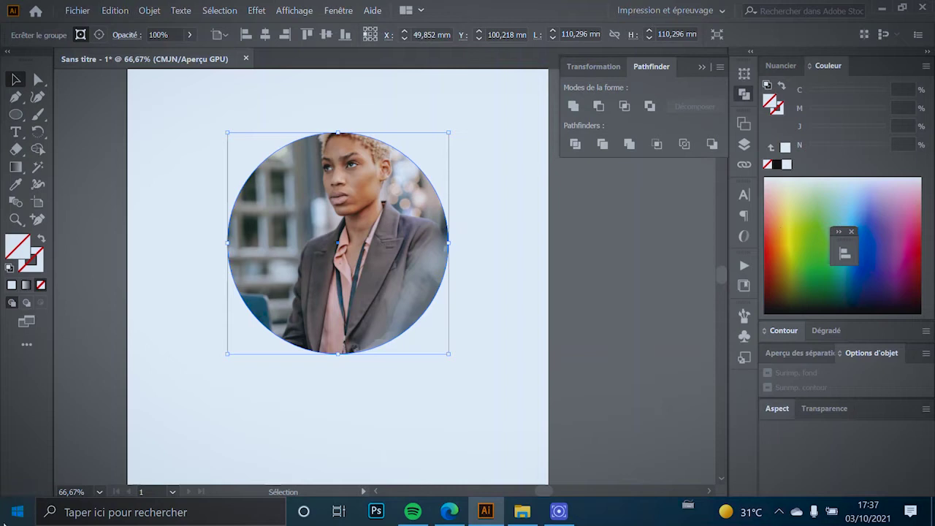
key(a)
drag(262, 227, 343, 209)
key(v)
click(59, 172)
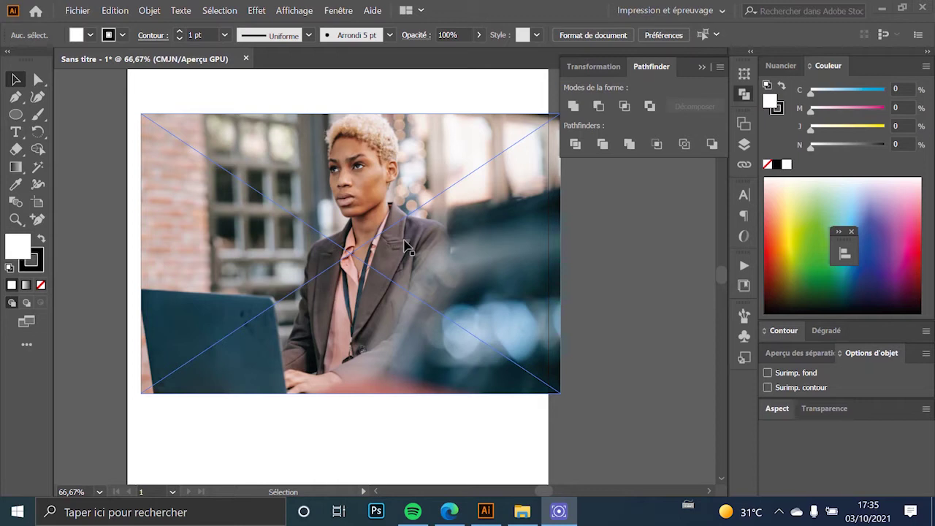
Step: Draw a white circle about 110 mm in diameter over the woman in the photo with the Ellipse tool
click(168, 102)
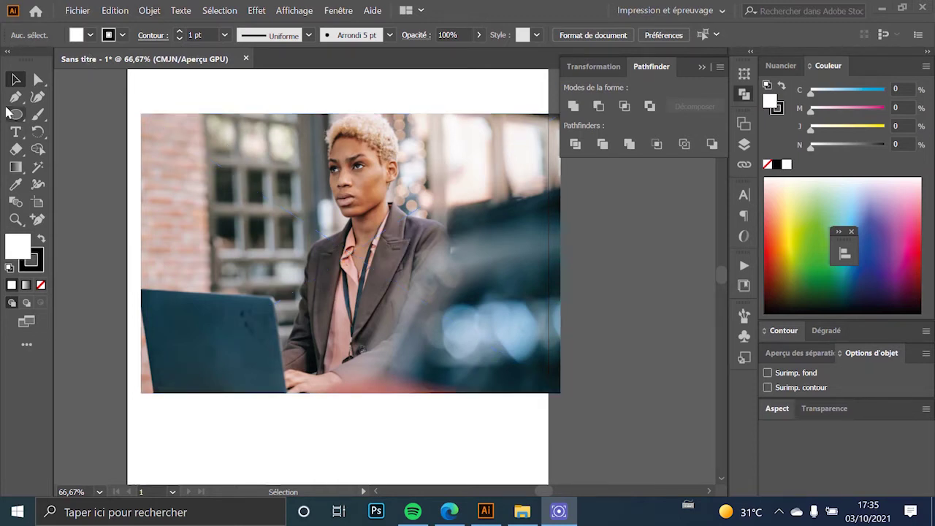
drag(14, 115, 93, 139)
drag(234, 132, 454, 355)
click(15, 79)
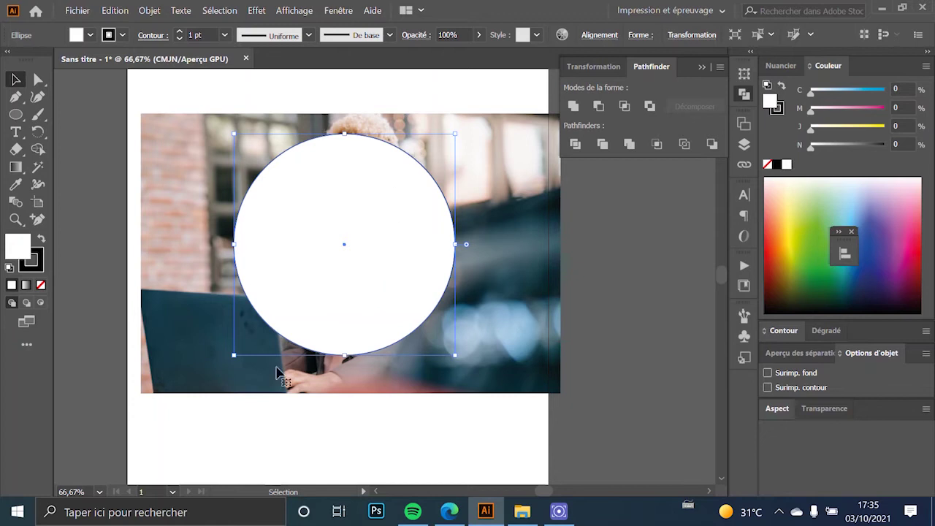
Step: Select both the circle and the photo and clip the photo to the circle with a clipping mask
shift+click(193, 232)
key(ctrl+z)
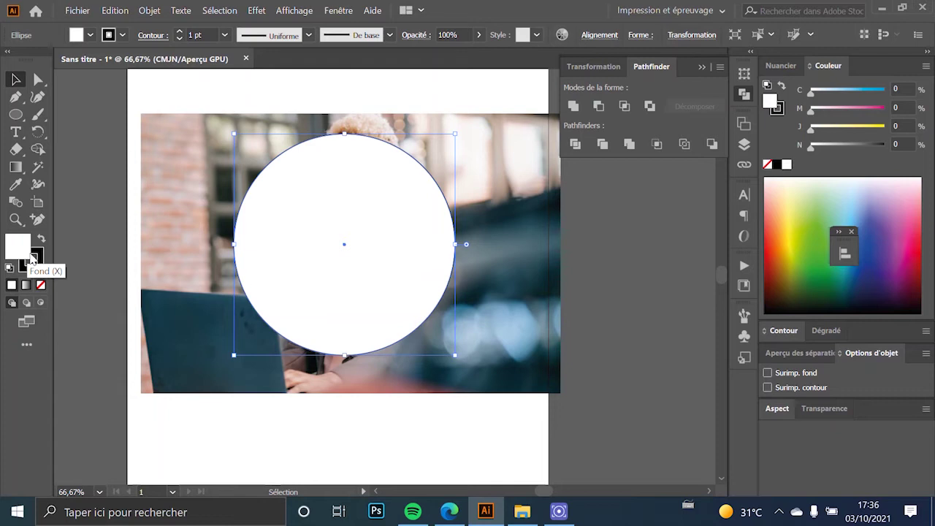
click(32, 259)
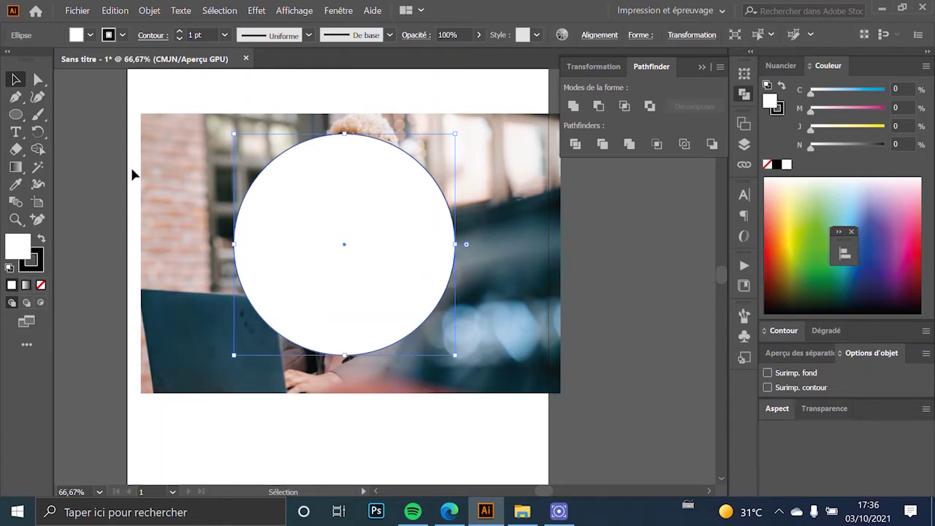
click(325, 98)
drag(336, 83, 359, 186)
drag(400, 237, 400, 237)
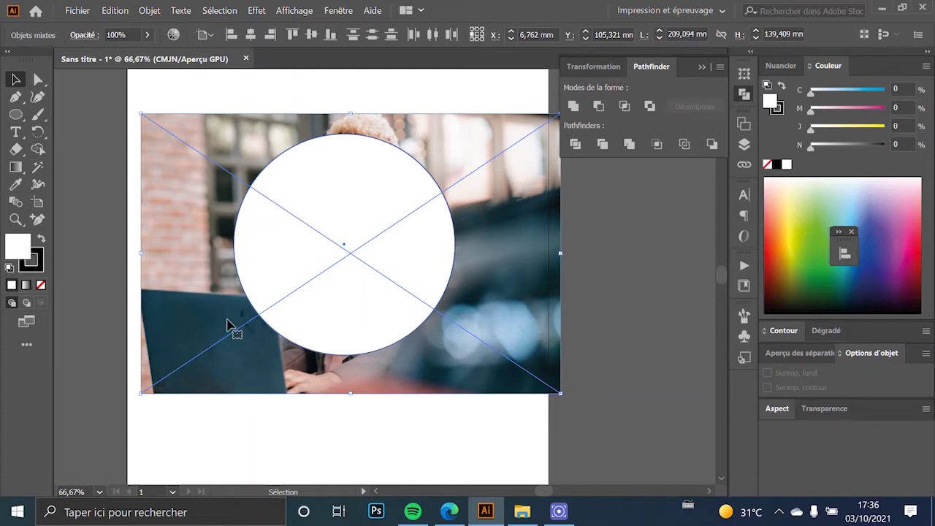
click(361, 97)
drag(358, 102, 325, 257)
click(139, 16)
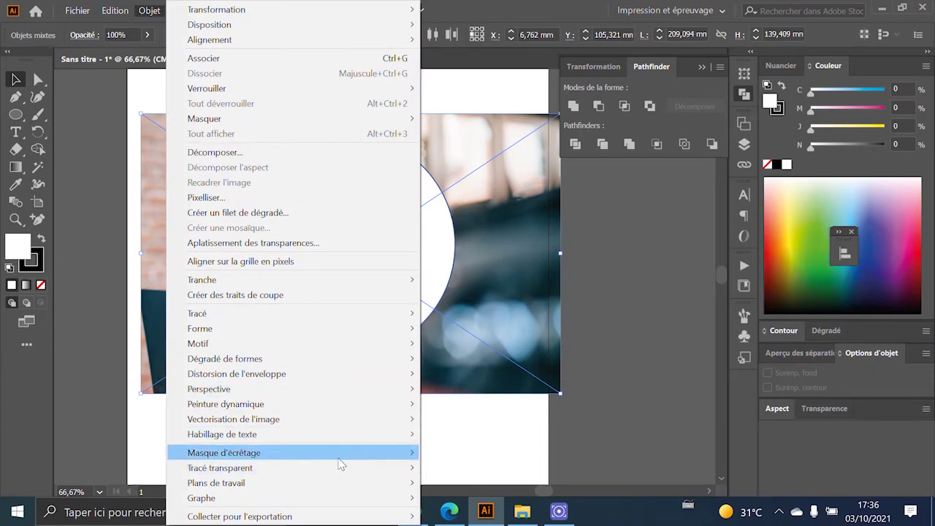
mouse_move(341, 463)
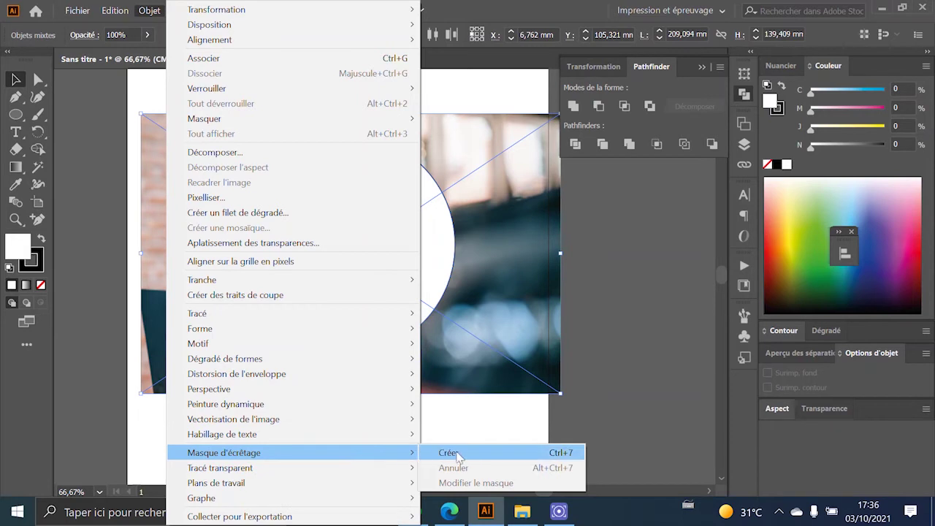
click(479, 460)
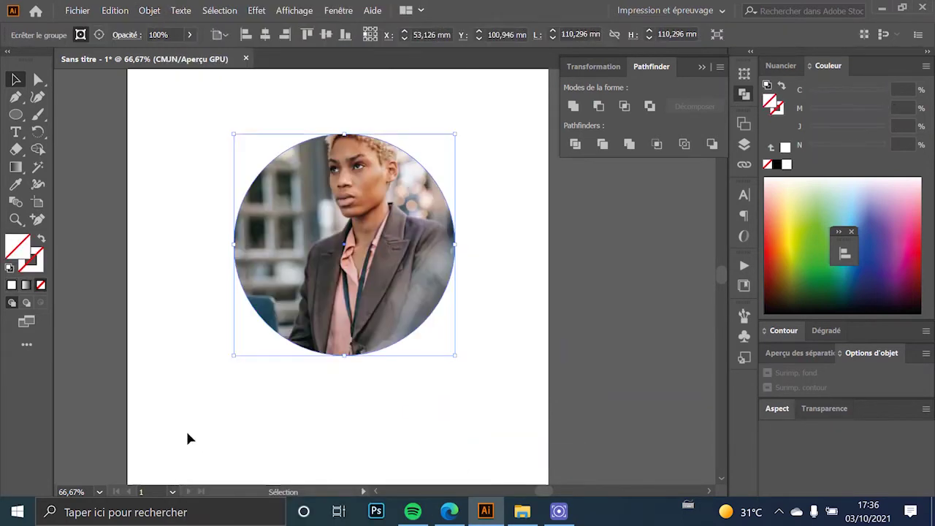
Step: Move the clipped circular photo group around the artboard and deselect it
click(188, 404)
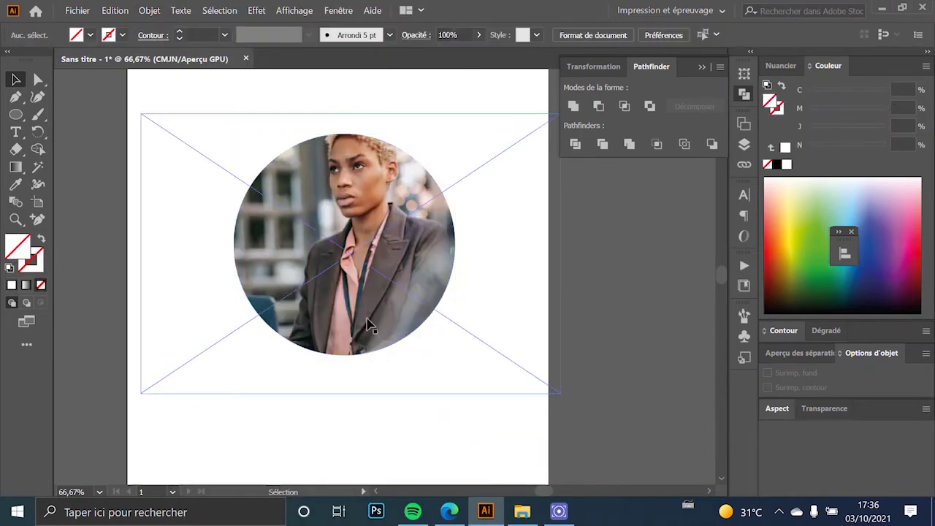
drag(331, 252, 378, 303)
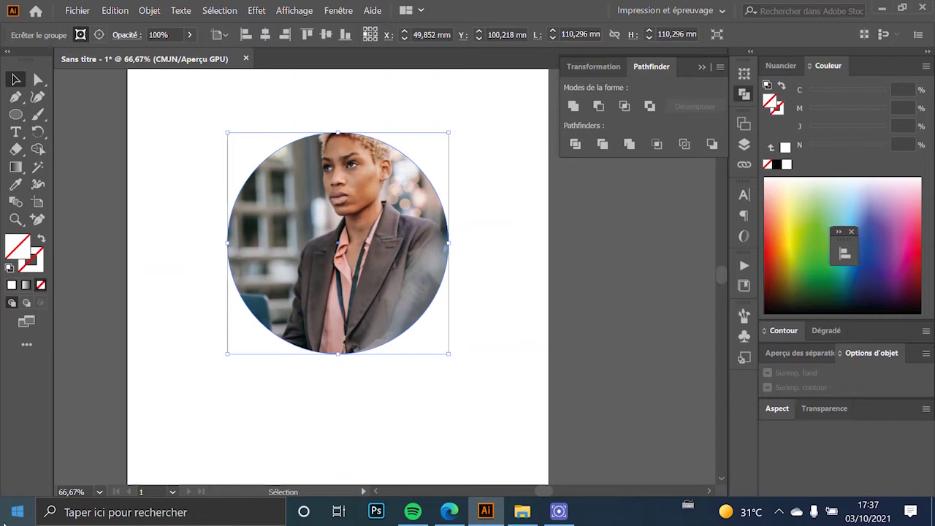
click(521, 365)
Step: Reposition only the photo inside the circular mask with Direct Selection so the woman's whole head fits, then deselect it
key(a)
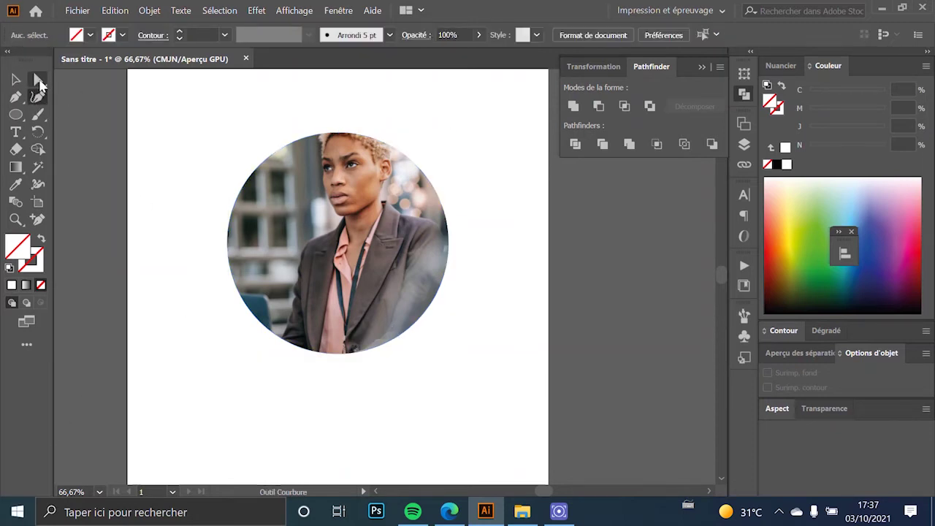
drag(341, 236, 366, 230)
key(shift+Left)
key(shift+Left)
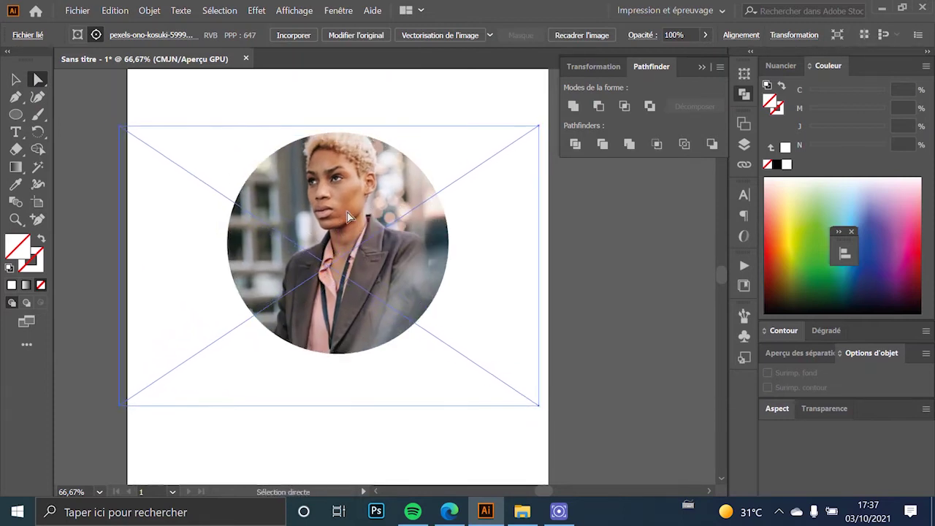
key(shift+Left)
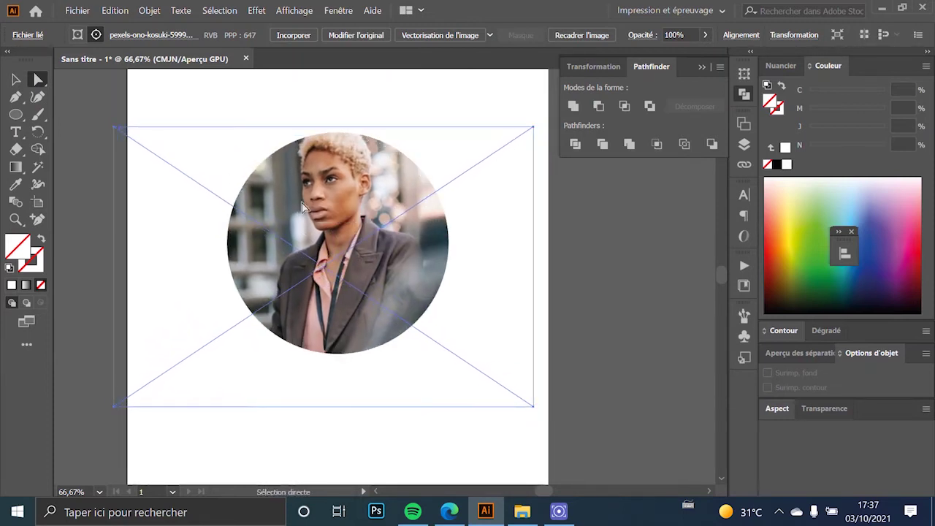
click(16, 79)
click(58, 171)
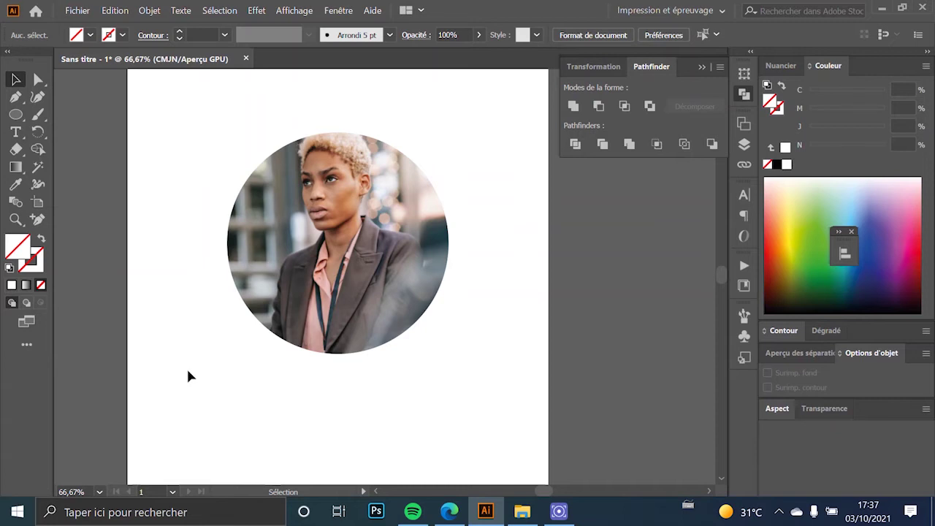
Step: Undo the photo and group moves and the clipping mask, back to the white circle over the full photo
click(113, 13)
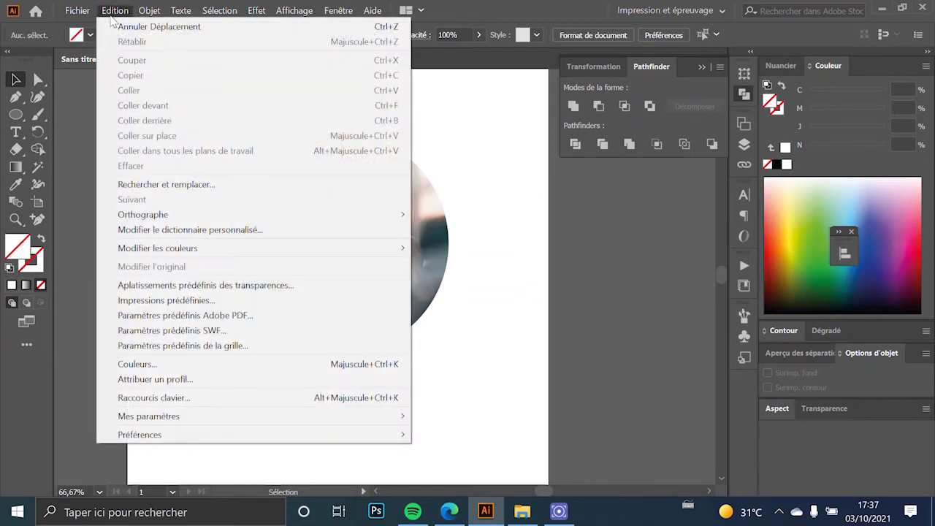
click(146, 27)
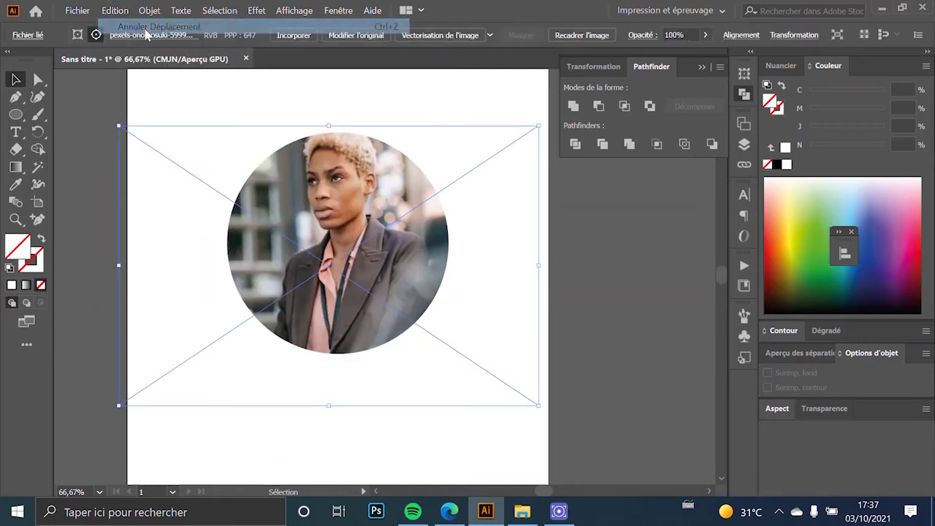
click(115, 11)
click(125, 27)
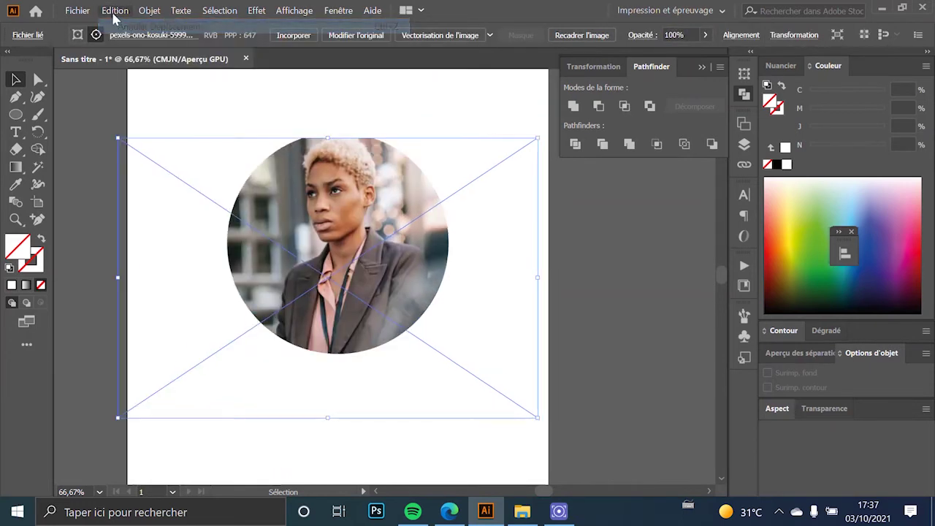
click(115, 11)
click(110, 25)
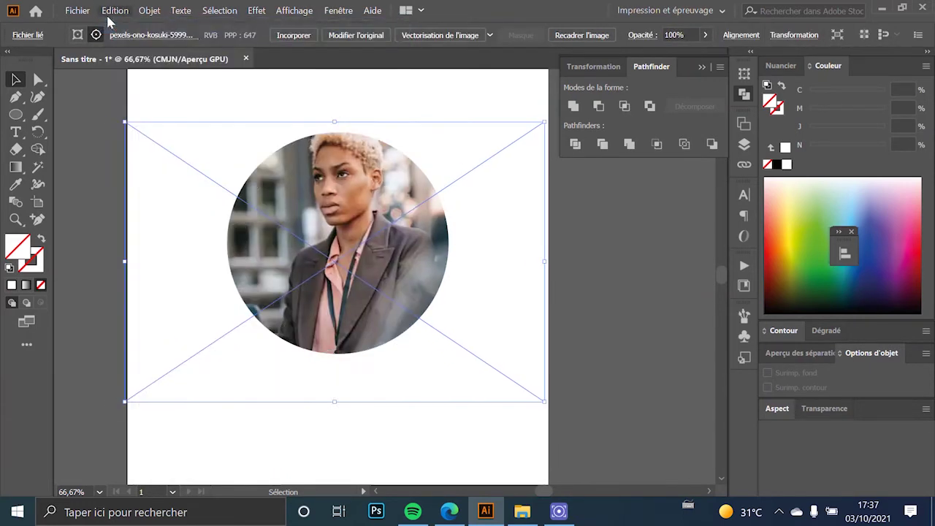
click(114, 11)
click(111, 26)
click(114, 10)
click(111, 26)
click(113, 13)
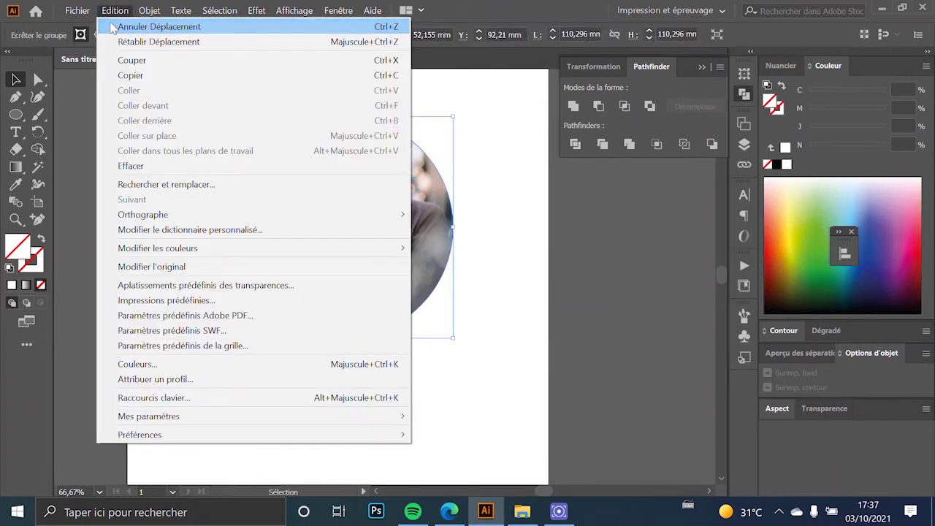
click(113, 27)
click(115, 11)
click(111, 26)
click(115, 11)
click(106, 26)
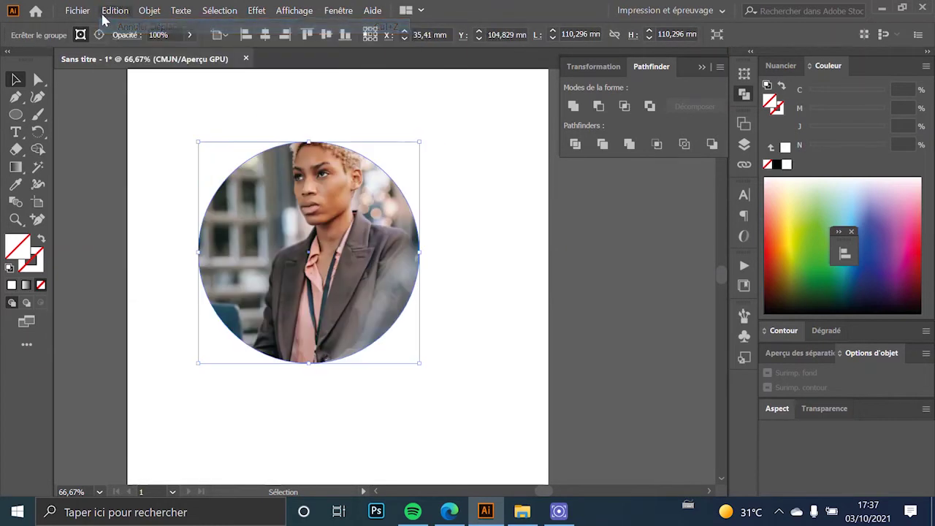
click(115, 11)
click(109, 26)
click(115, 11)
click(110, 25)
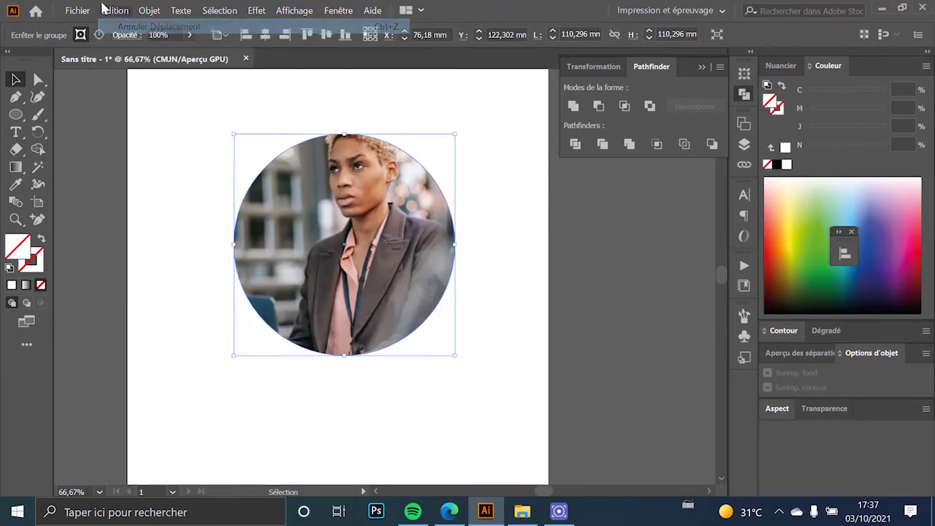
click(114, 11)
click(111, 26)
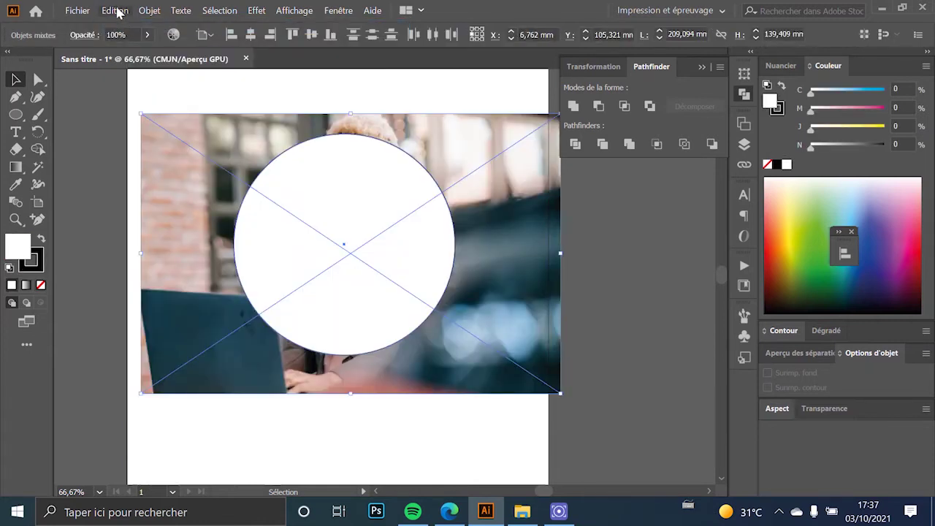
Step: Redo the clipping mask on the circle and photo and deselect everything
click(550, 430)
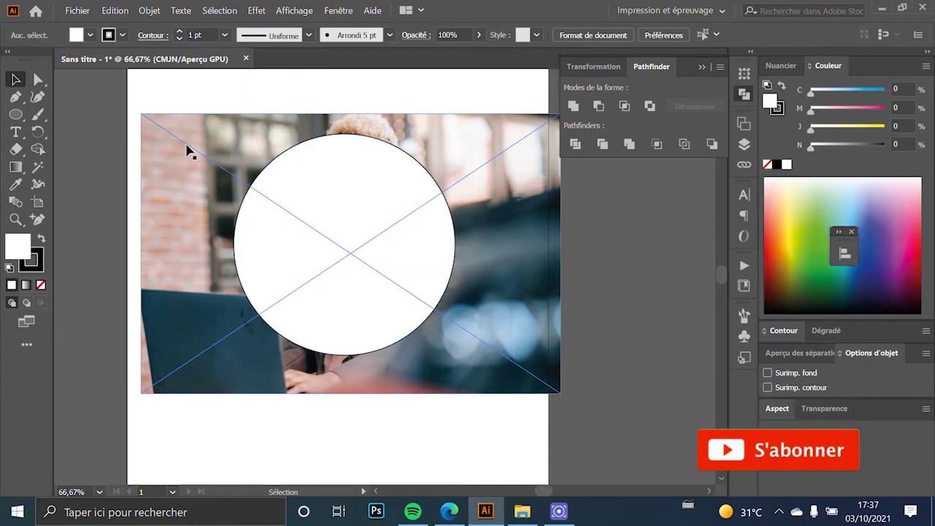
click(114, 11)
click(148, 40)
click(553, 378)
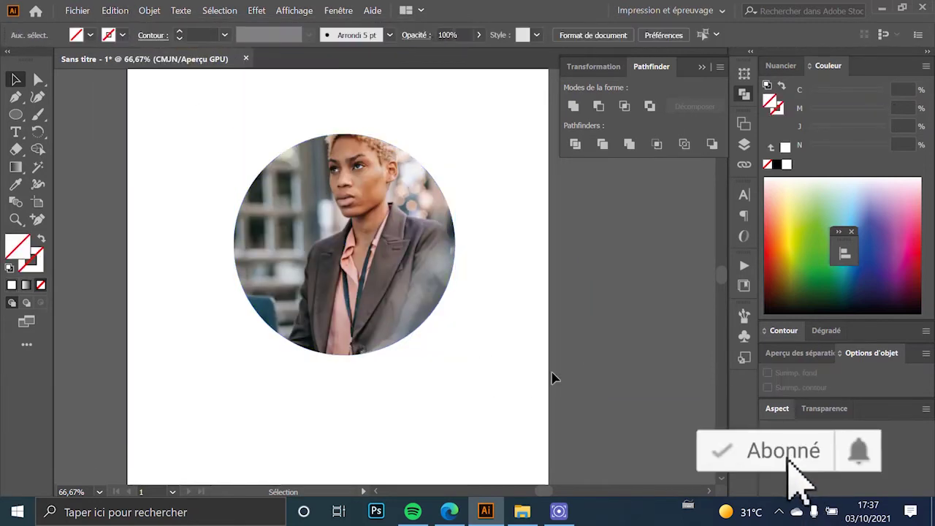
Step: Select the clipped circular group and release its clipping mask
click(377, 291)
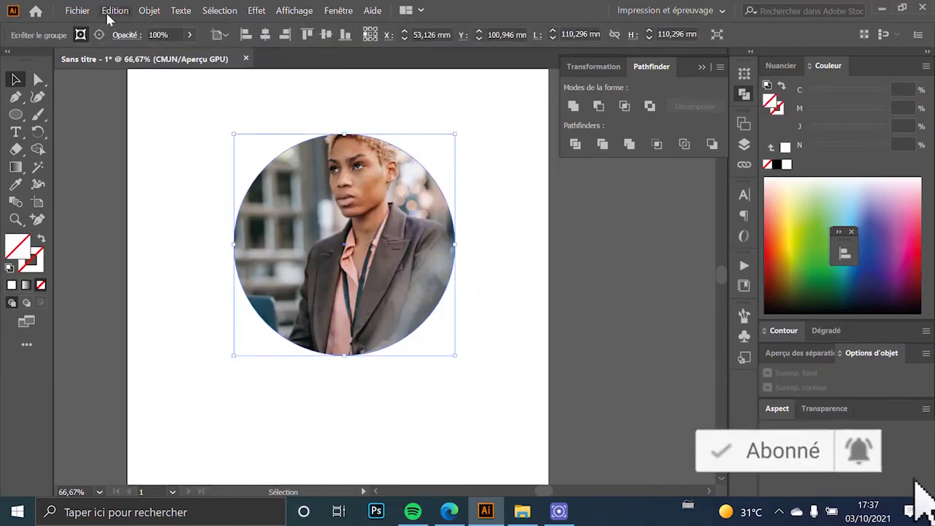
click(150, 12)
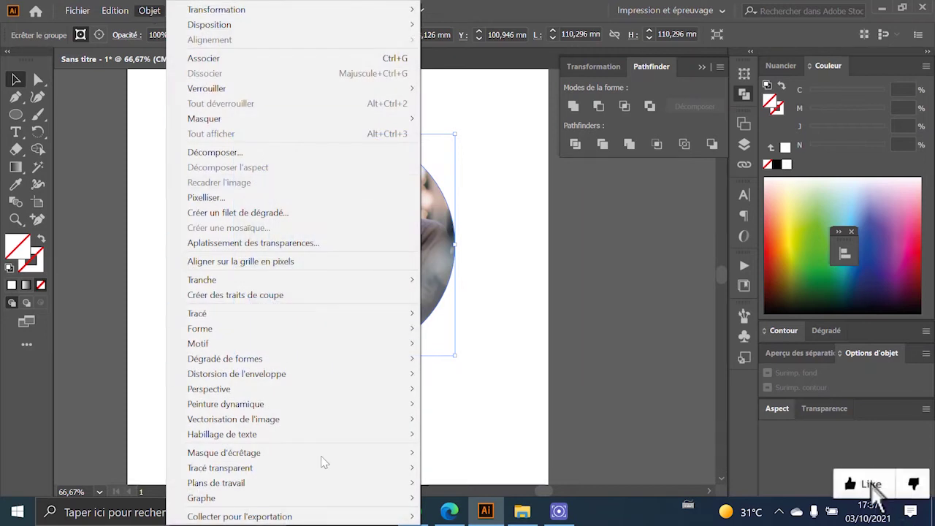
mouse_move(326, 455)
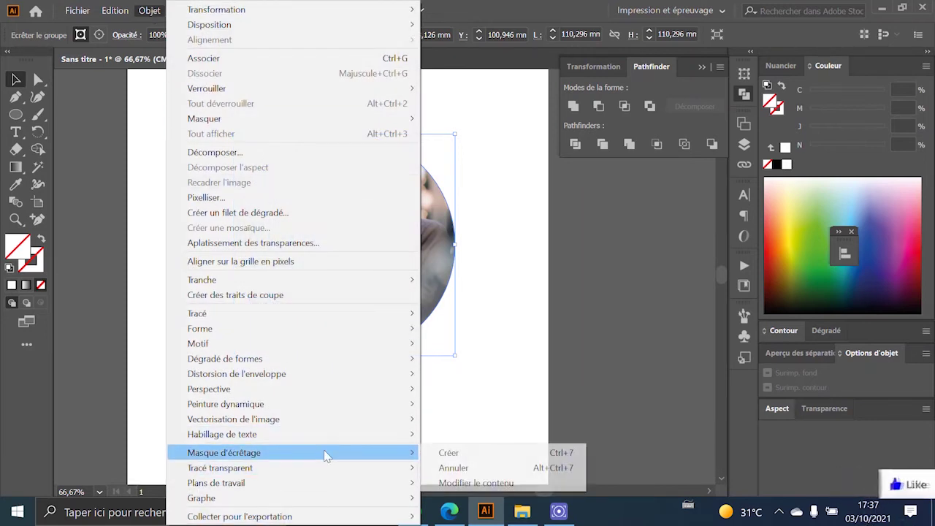
click(447, 468)
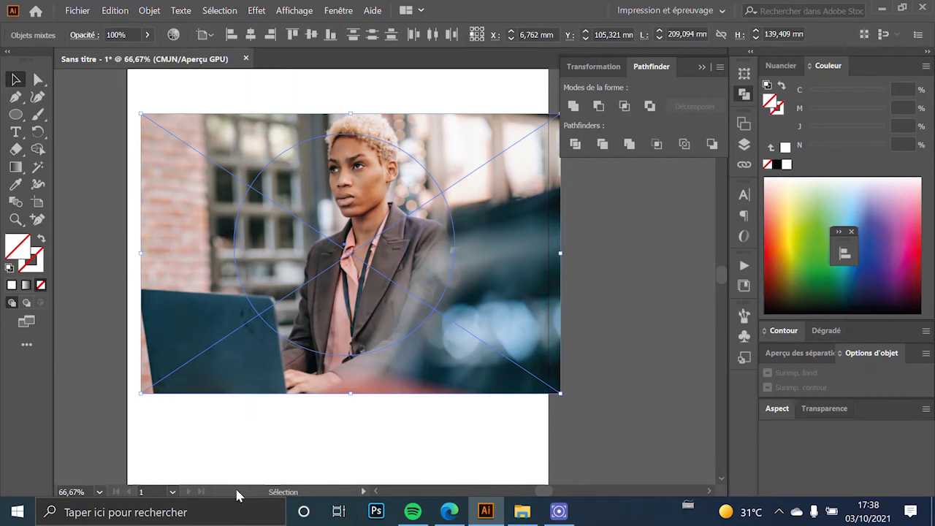
Step: Create a clipping mask from the selected circle and photo, and deselect the result
click(148, 10)
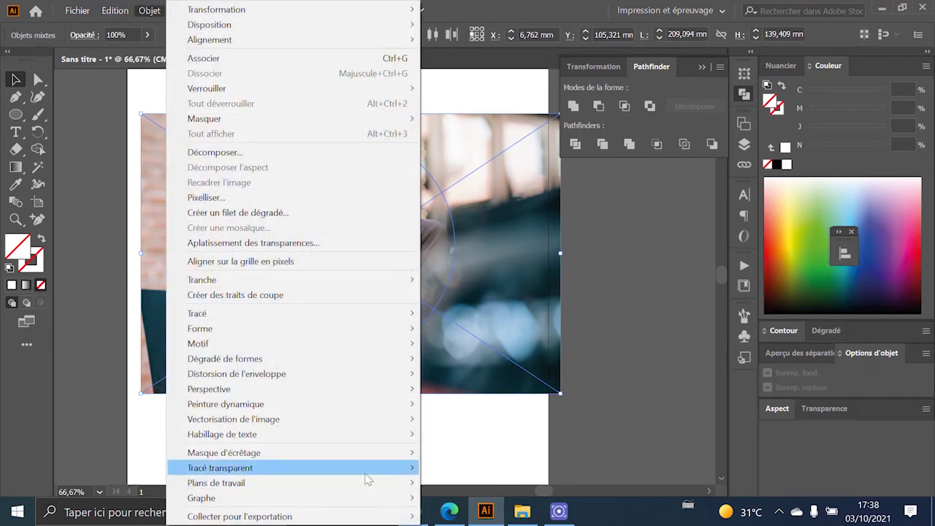
mouse_move(370, 454)
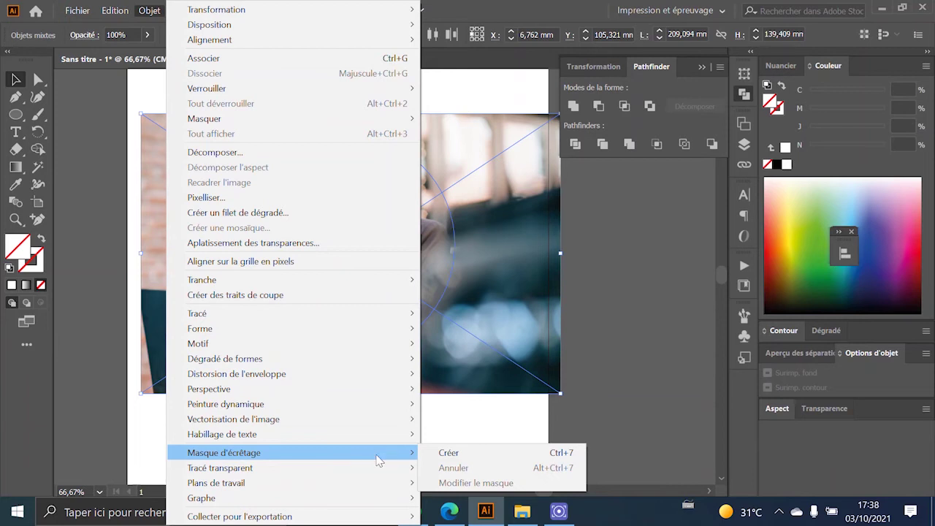
click(449, 454)
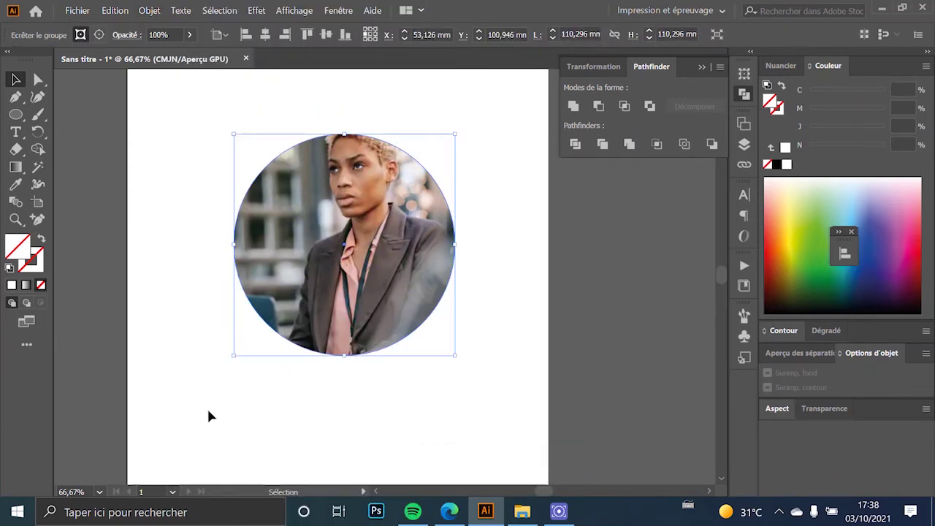
click(212, 408)
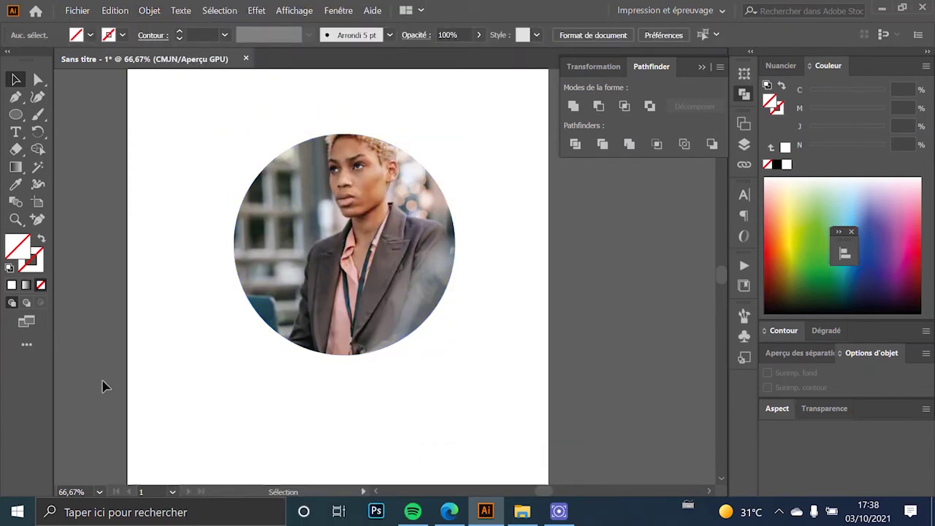
Step: Undo the last clipping mask, back to the full photo with the circle selected over it
key(ctrl+z)
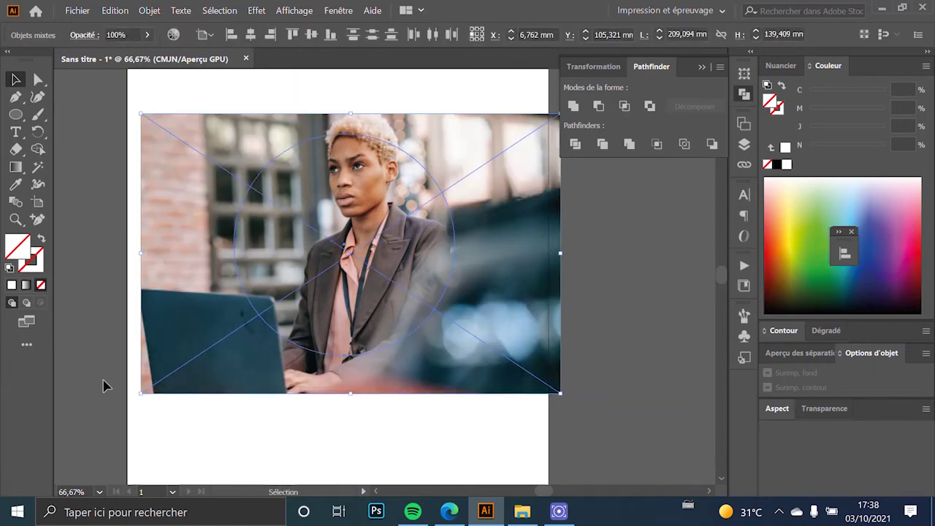
key(ctrl+z)
key(ctrl+shift+z)
Step: Clip the selected photo to the circle once more and release that clipping mask
right_click(342, 142)
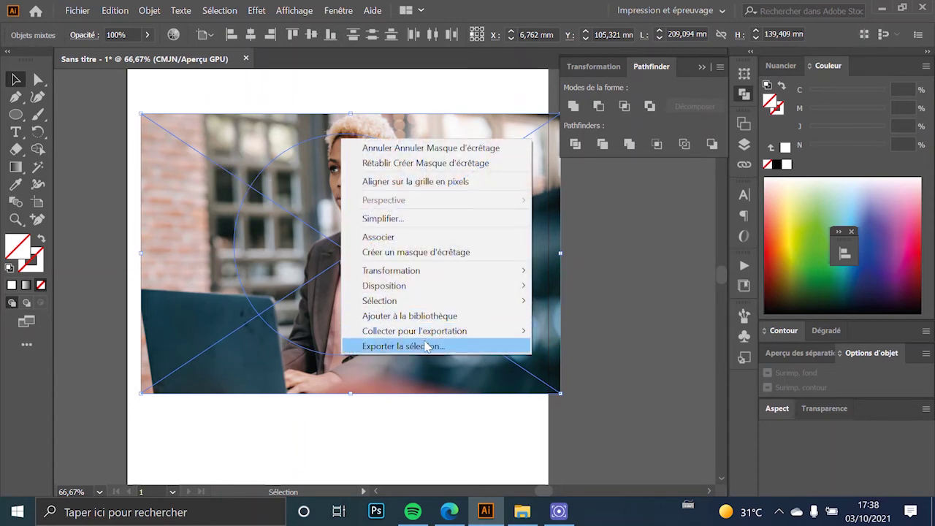
click(402, 259)
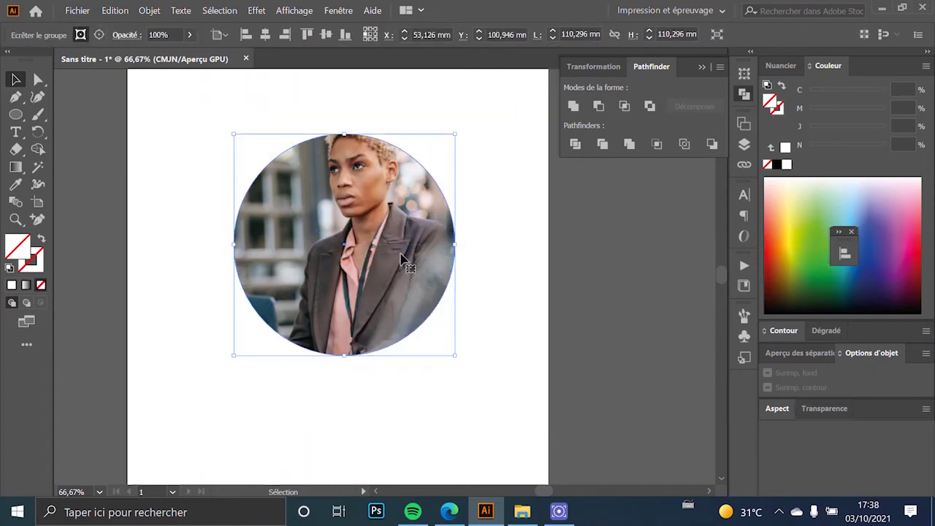
right_click(368, 216)
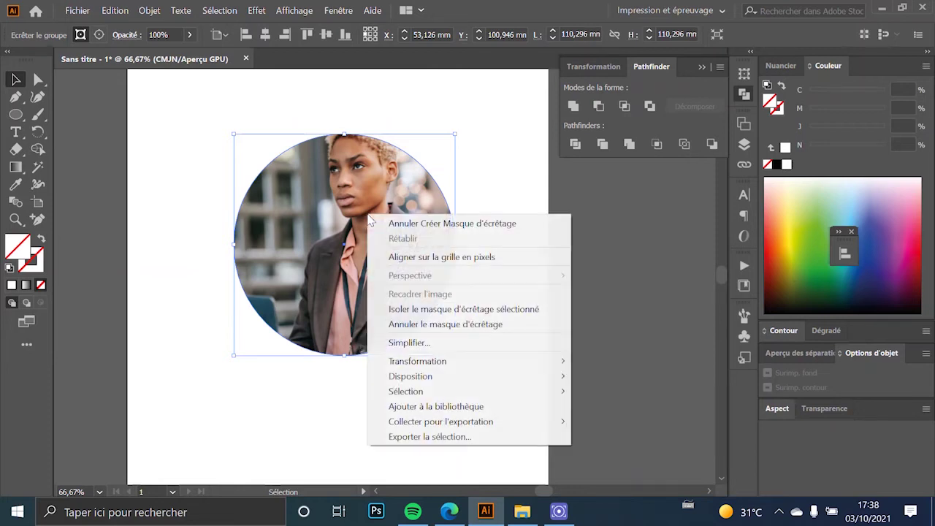
click(399, 325)
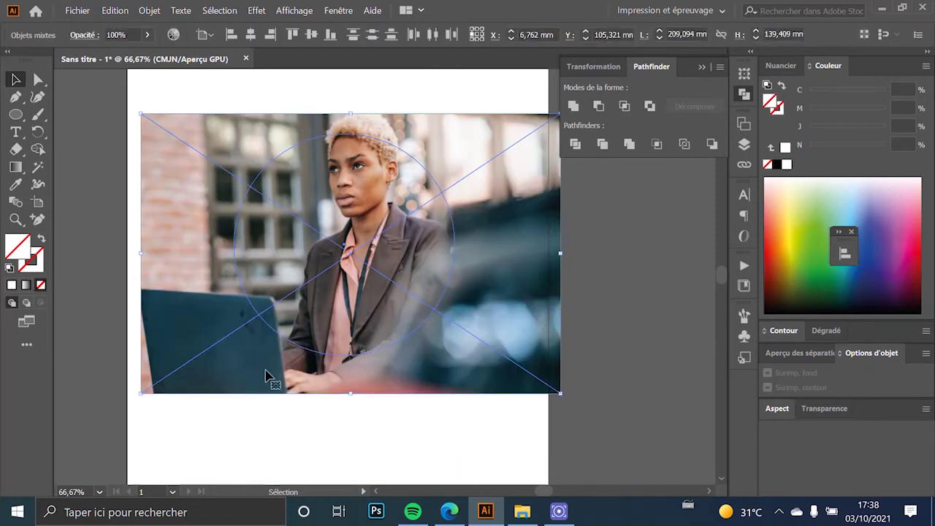
Step: Select only the unfilled circle over the photo and delete it
click(292, 467)
key(ctrl+a)
shift+click(251, 355)
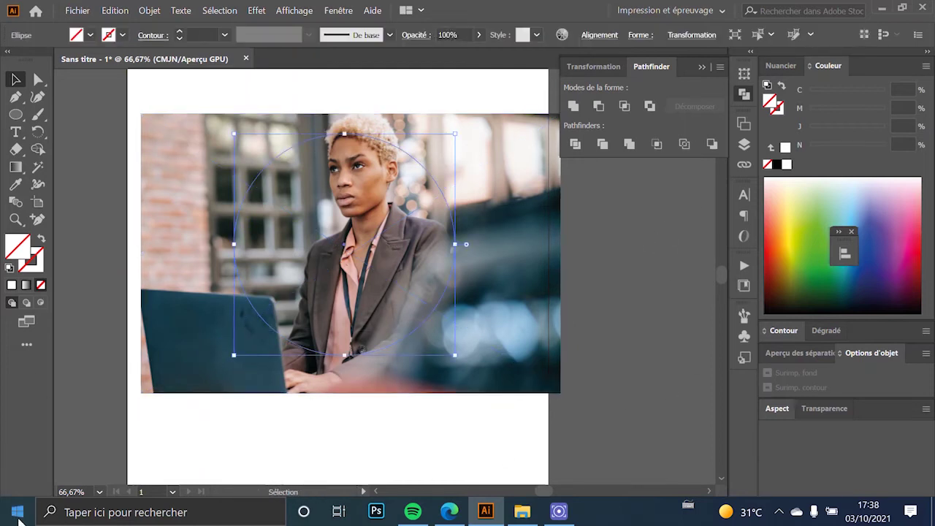
key(Delete)
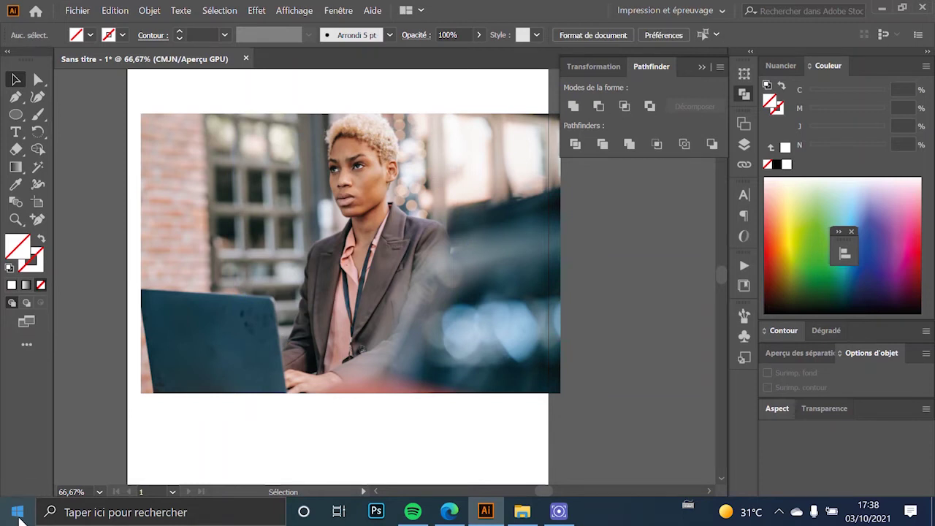
Step: Draw a five-pointed star over the woman's head with the Star tool and move it so it surrounds her face
click(16, 98)
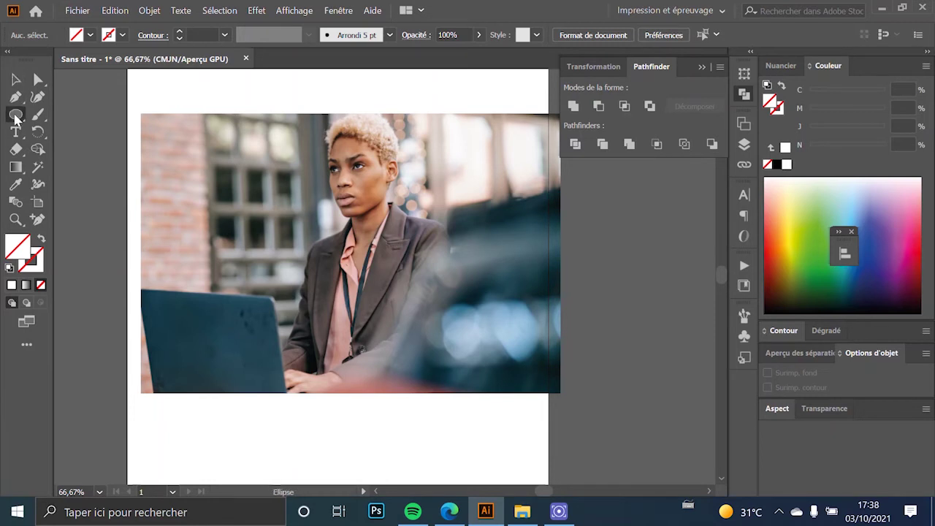
drag(16, 114, 97, 173)
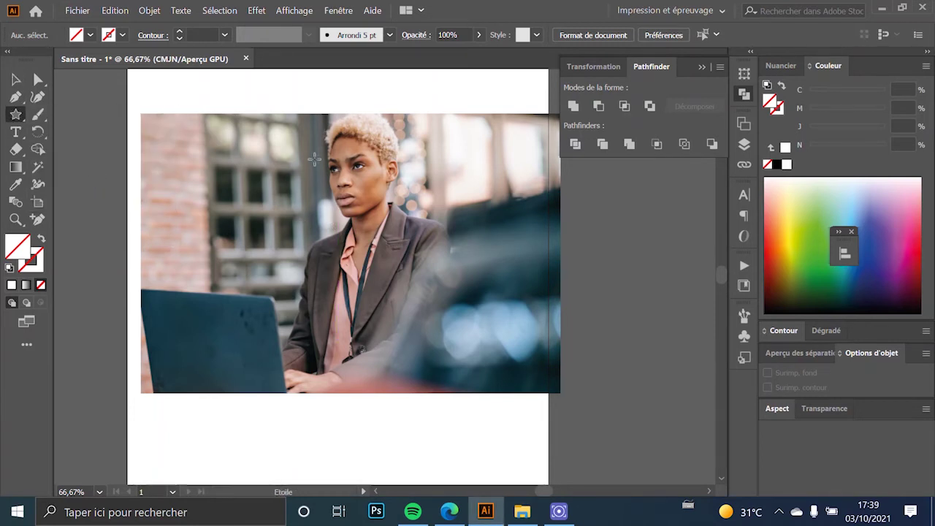
drag(329, 179, 363, 223)
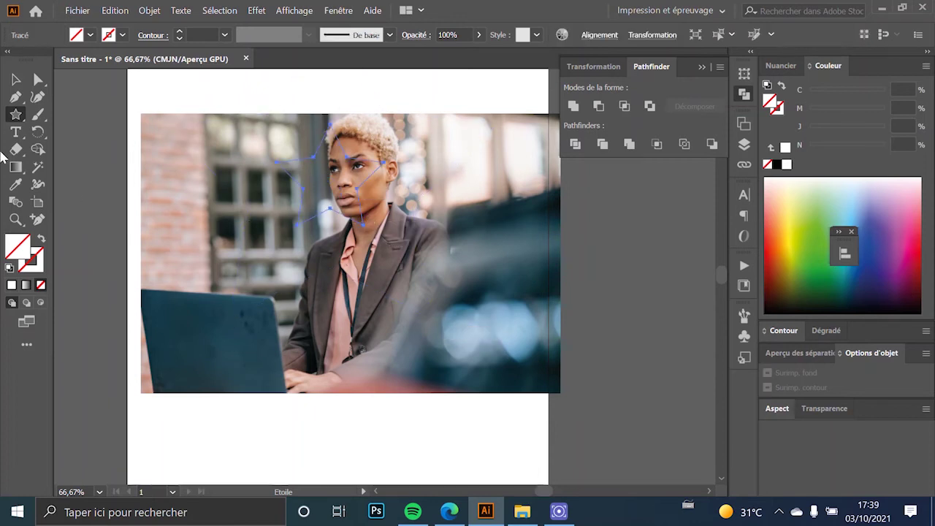
click(16, 79)
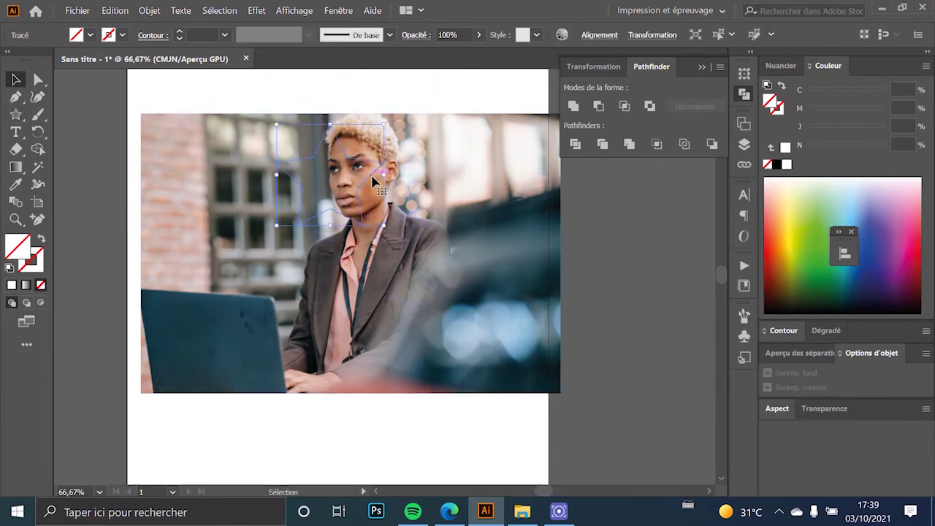
drag(374, 181, 395, 185)
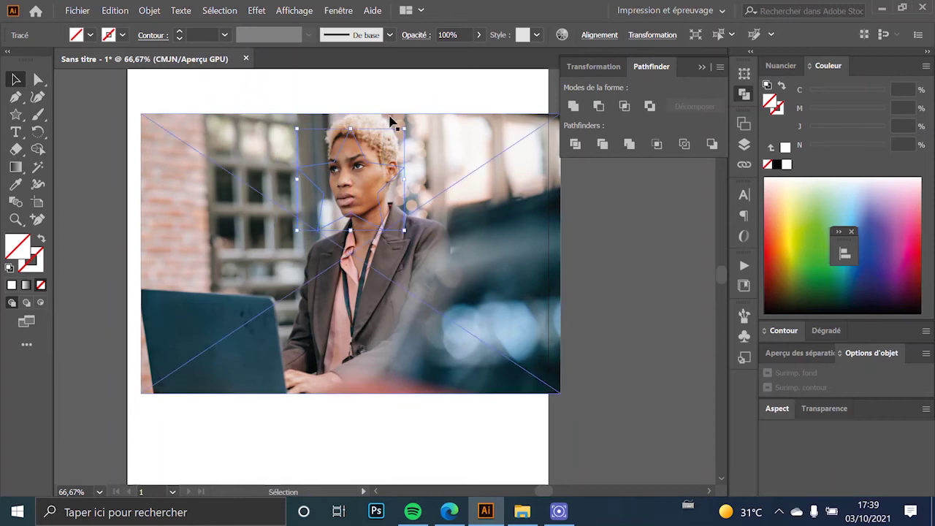
Step: Select the star together with the photo, create a clipping mask from them and deselect it
click(390, 109)
drag(400, 103, 358, 204)
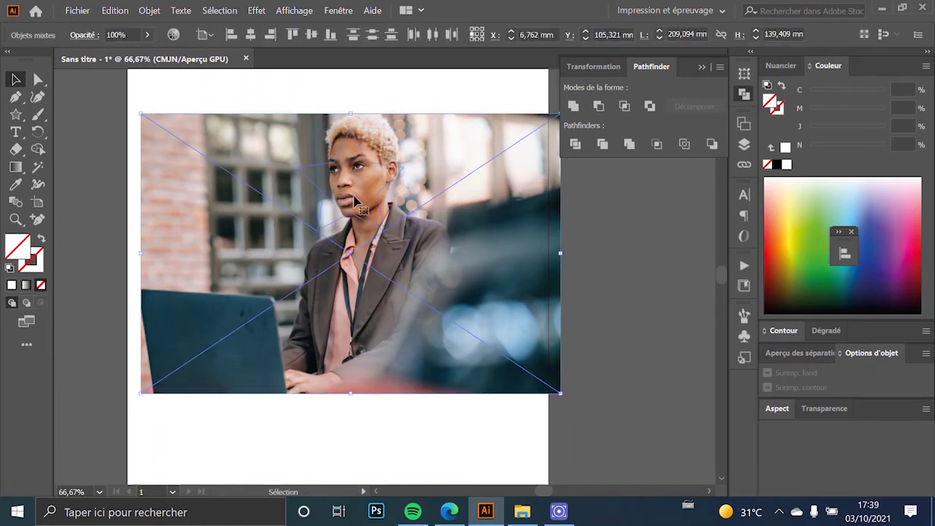
right_click(353, 197)
click(482, 309)
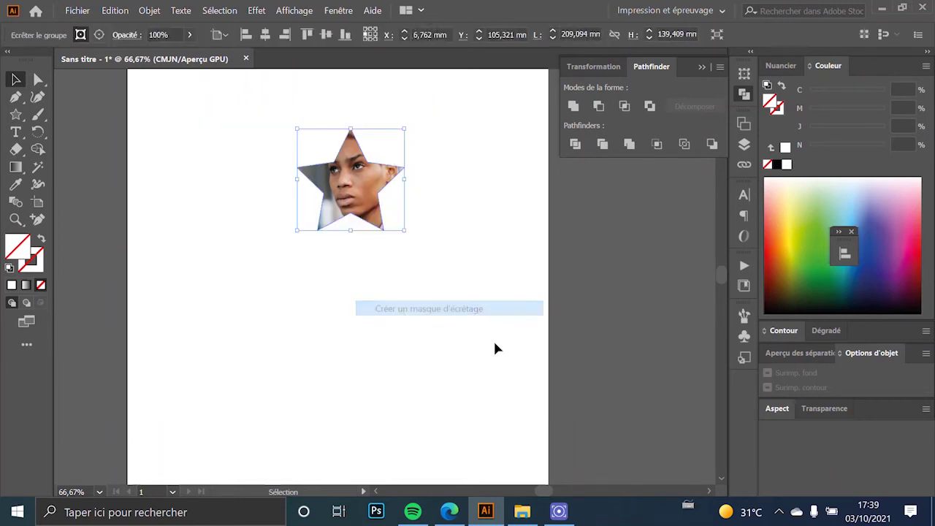
click(574, 349)
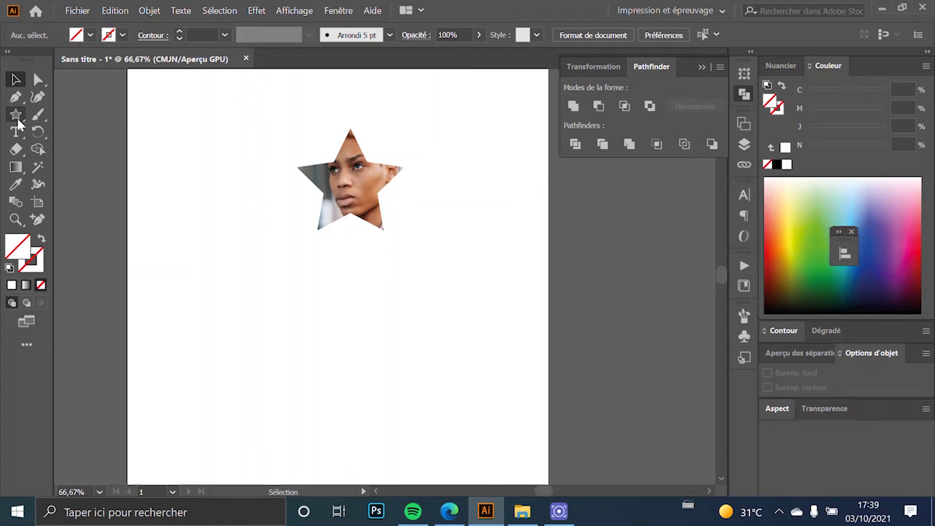
Step: Reposition only the photo inside the star mask with Direct Selection, shifting it slightly down and left
click(39, 79)
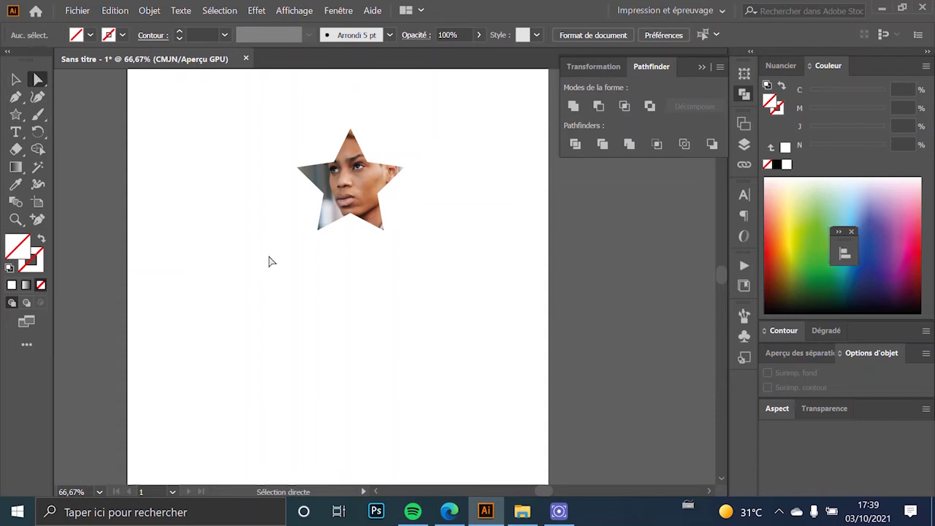
click(345, 193)
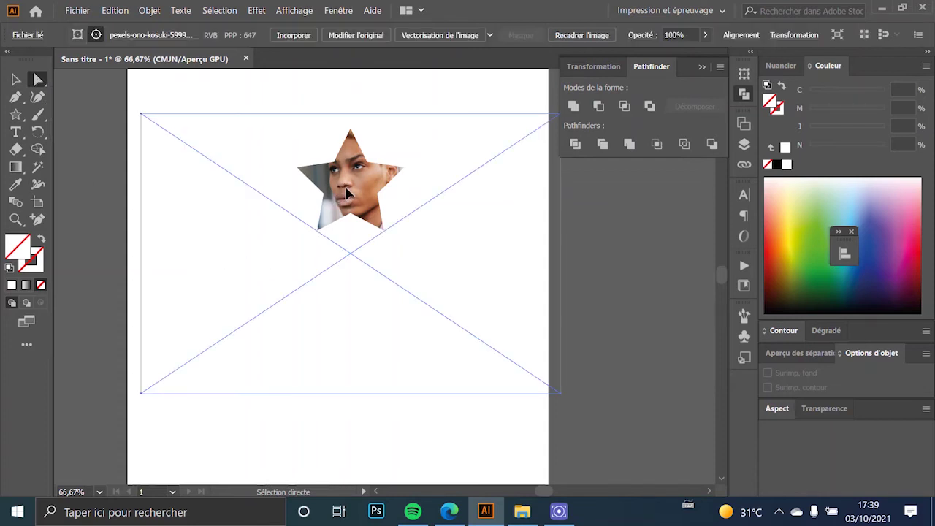
mouse_move(346, 191)
mouse_down()
mouse_move(355, 175)
mouse_move(360, 203)
mouse_move(356, 109)
mouse_move(349, 219)
mouse_move(362, 322)
mouse_move(344, 186)
mouse_move(354, 175)
mouse_move(360, 183)
mouse_up()
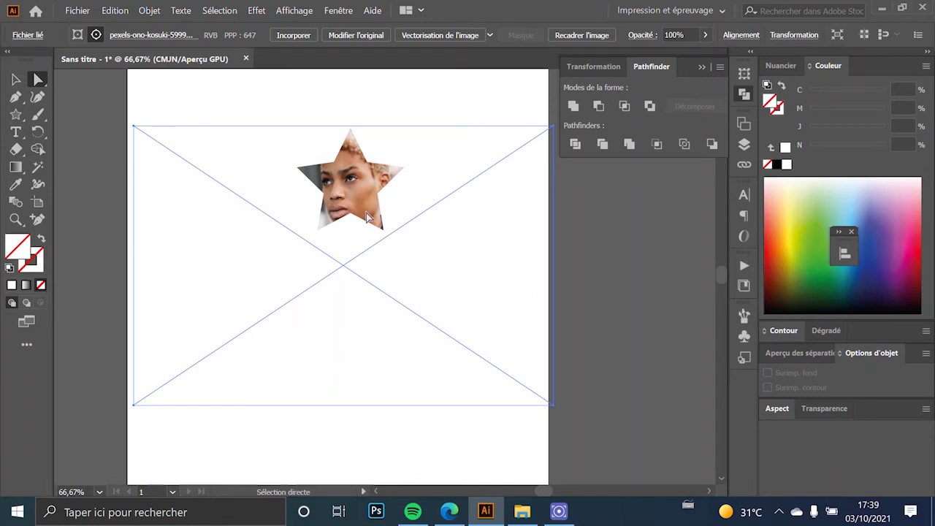
Step: Show the document's layer list, expand Calque 1 and its clipping group, and enlarge the list
click(338, 10)
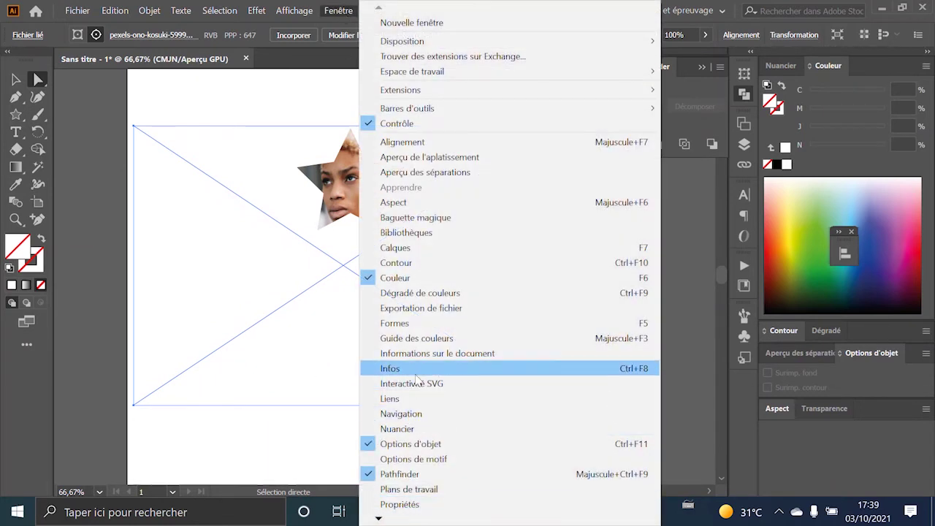
click(398, 248)
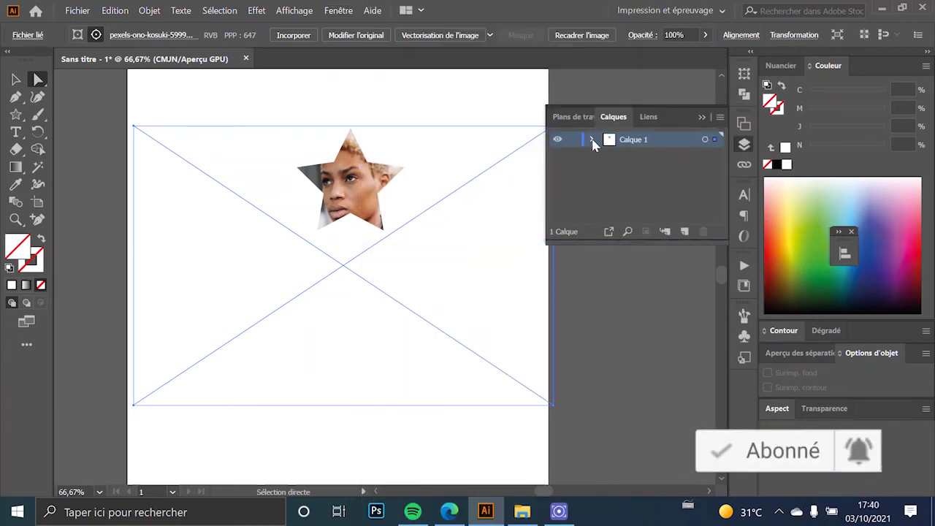
click(592, 140)
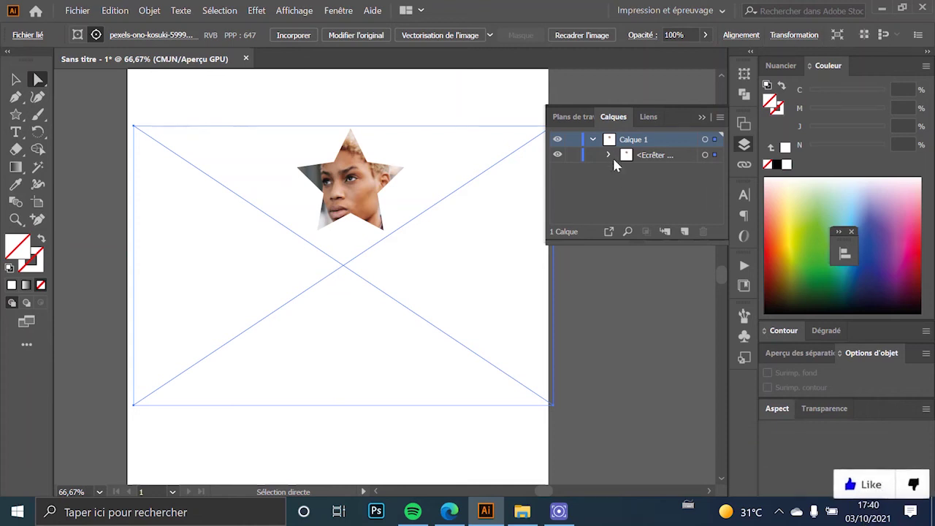
click(608, 155)
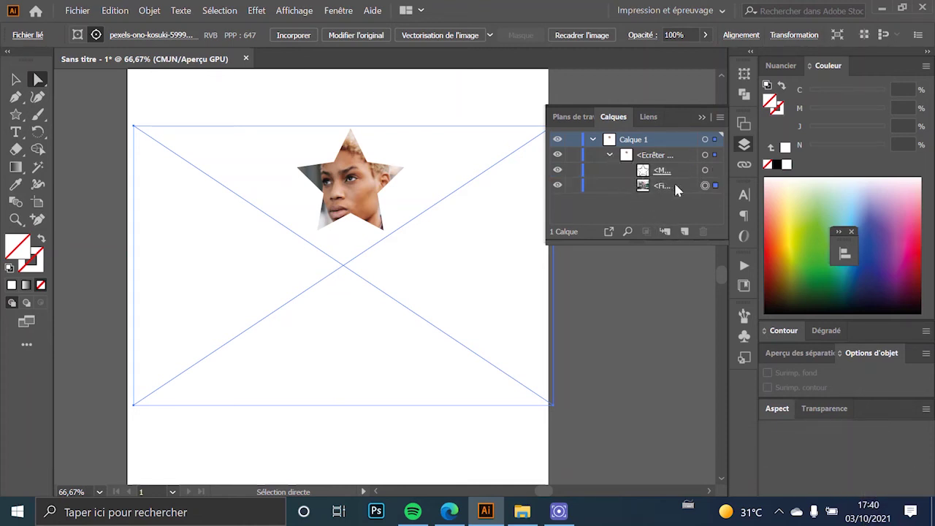
drag(726, 232, 688, 351)
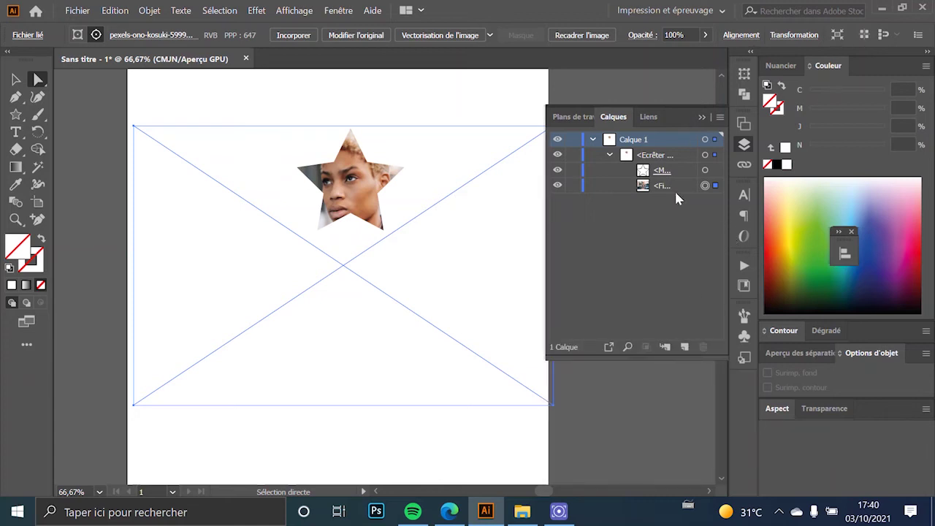
Step: Highlight the star mask's entry in the clipping group's layer structure and deselect the artwork
click(719, 118)
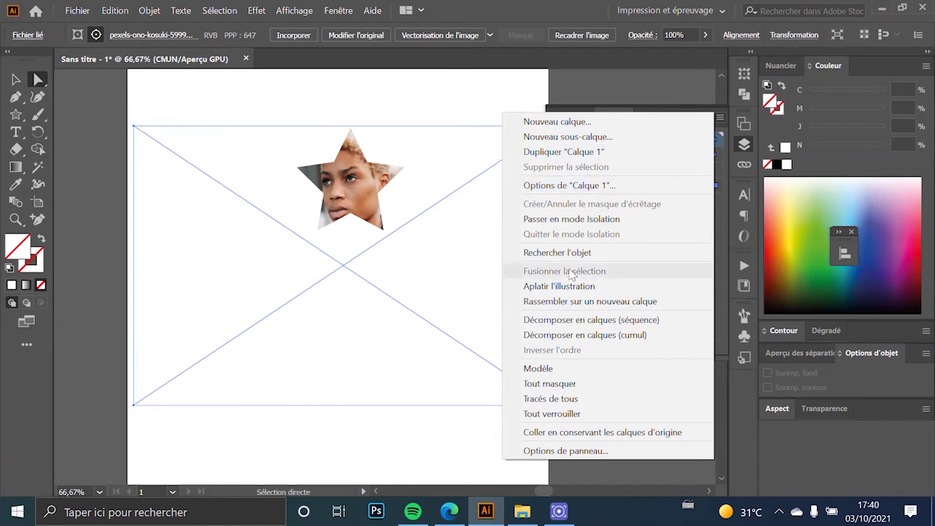
key(Escape)
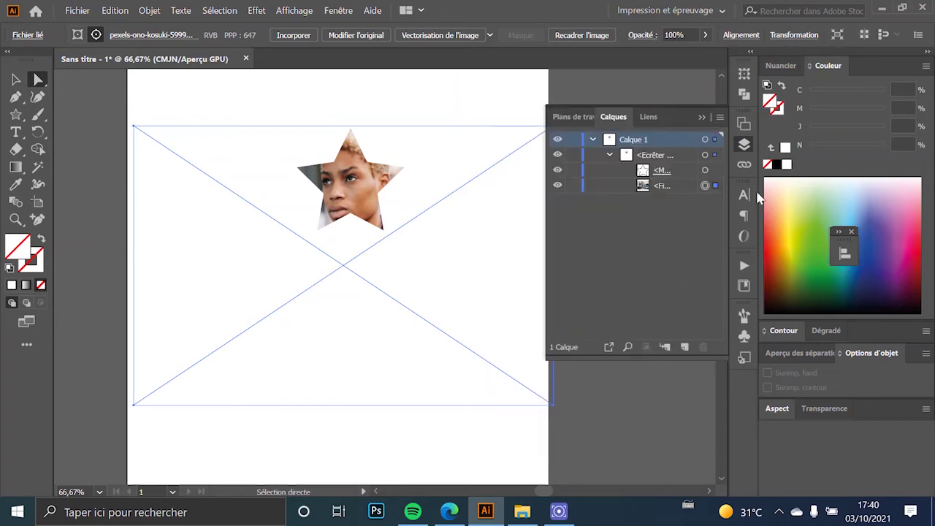
click(668, 159)
click(664, 172)
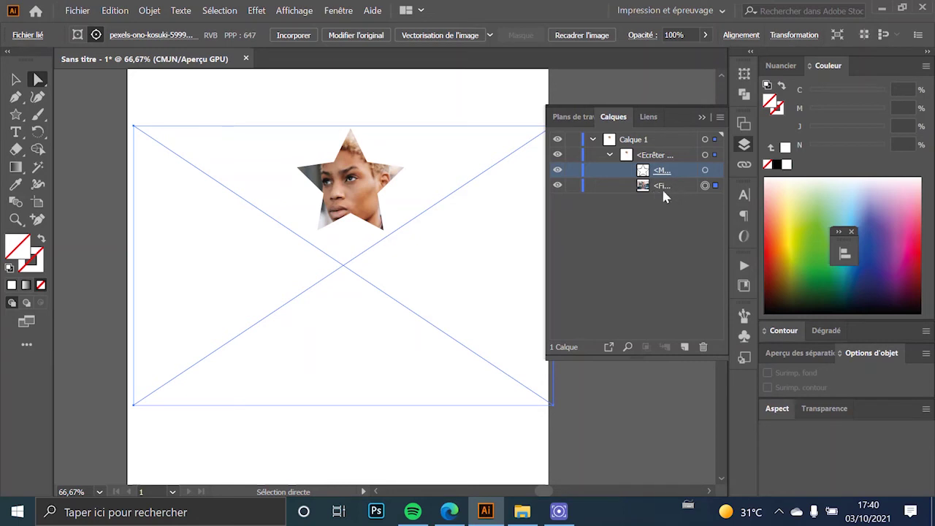
click(474, 137)
click(610, 348)
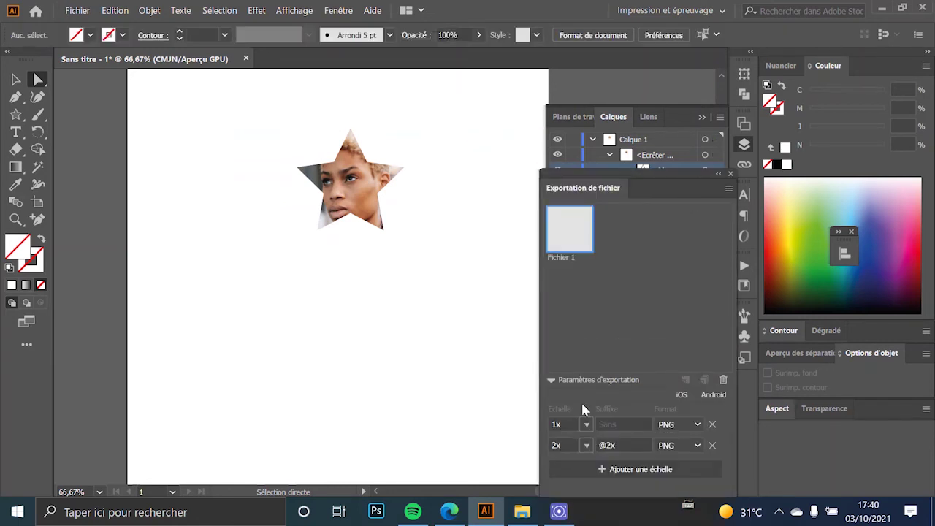
click(728, 182)
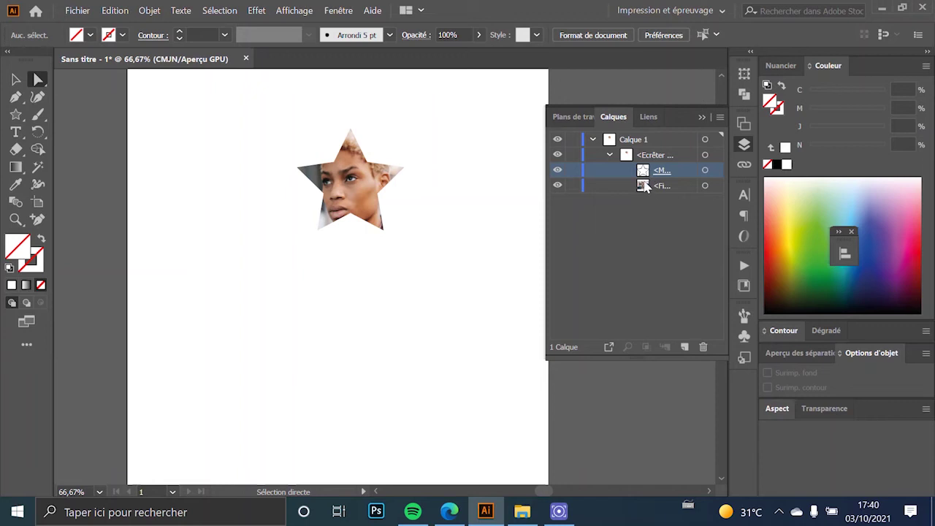
Step: Target the linked photo through its layer entry and shift it slightly up and right inside the star mask
click(704, 186)
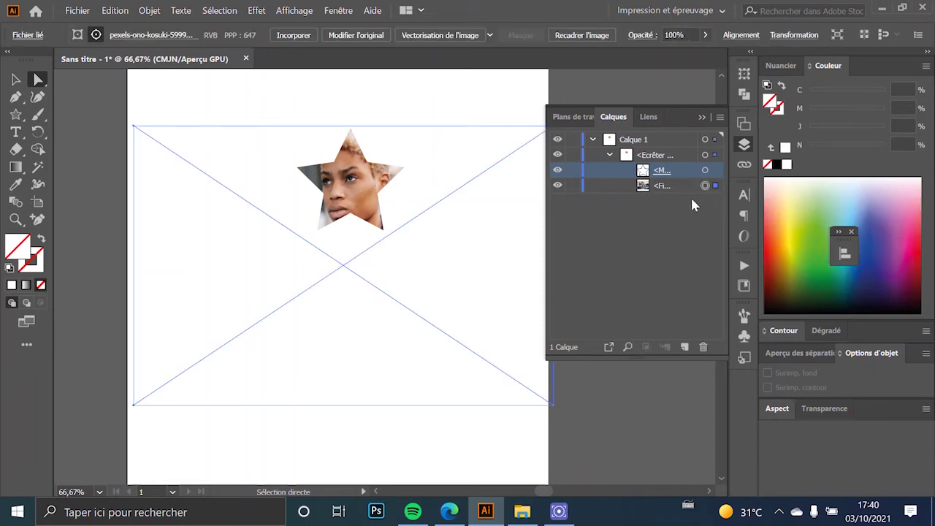
mouse_move(357, 213)
mouse_down()
mouse_move(356, 165)
mouse_move(368, 226)
mouse_move(372, 215)
mouse_move(361, 212)
mouse_up()
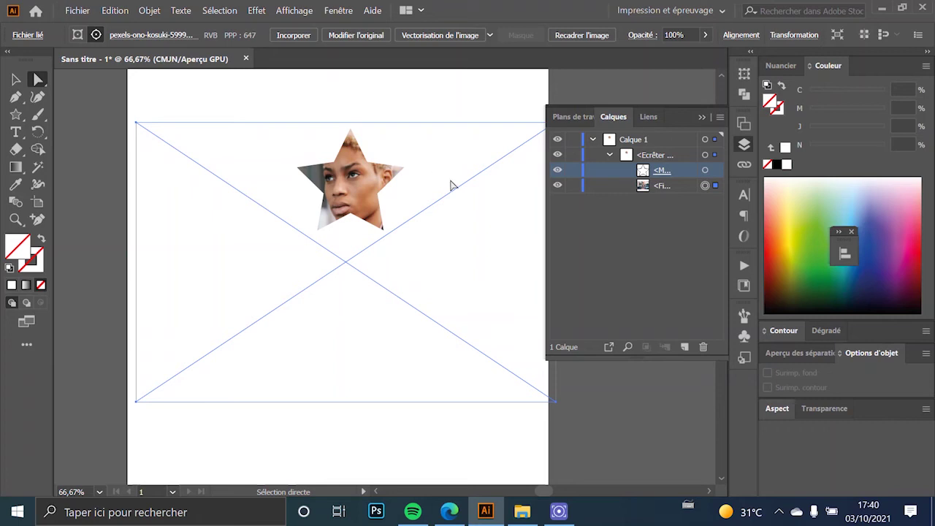
click(16, 79)
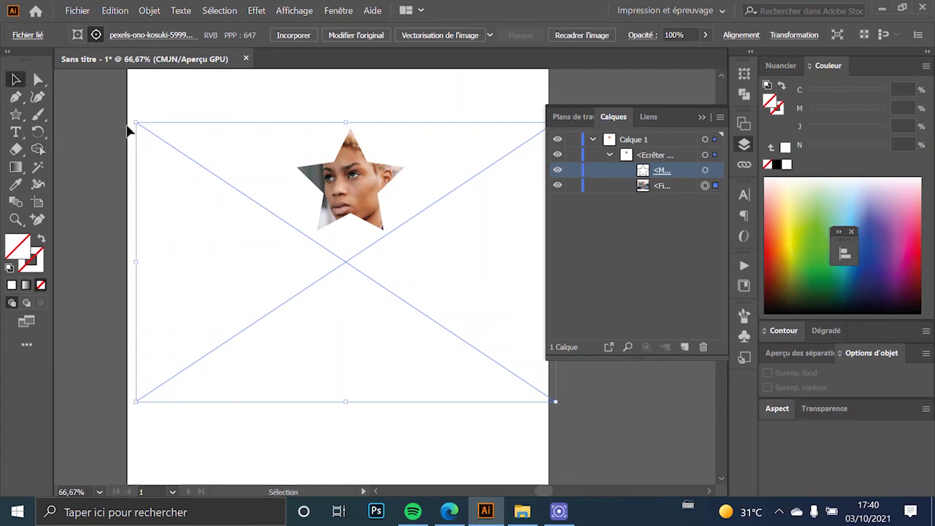
Step: Release the clipping mask on the star so the full photo and the star path are separate objects
click(231, 93)
click(365, 207)
right_click(365, 207)
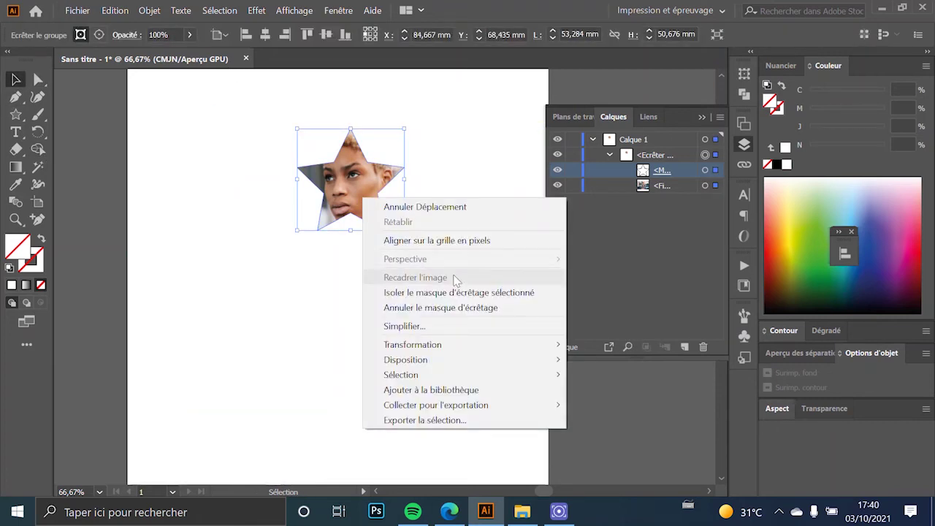
click(451, 307)
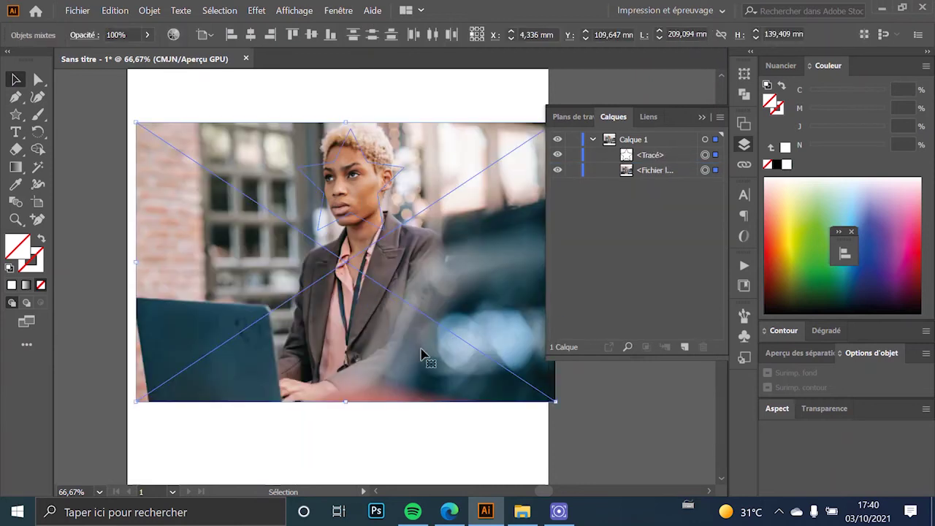
Step: Delete the released star path from the artwork, keeping only the photo, and clear the selection
click(431, 460)
click(387, 124)
shift+click(267, 278)
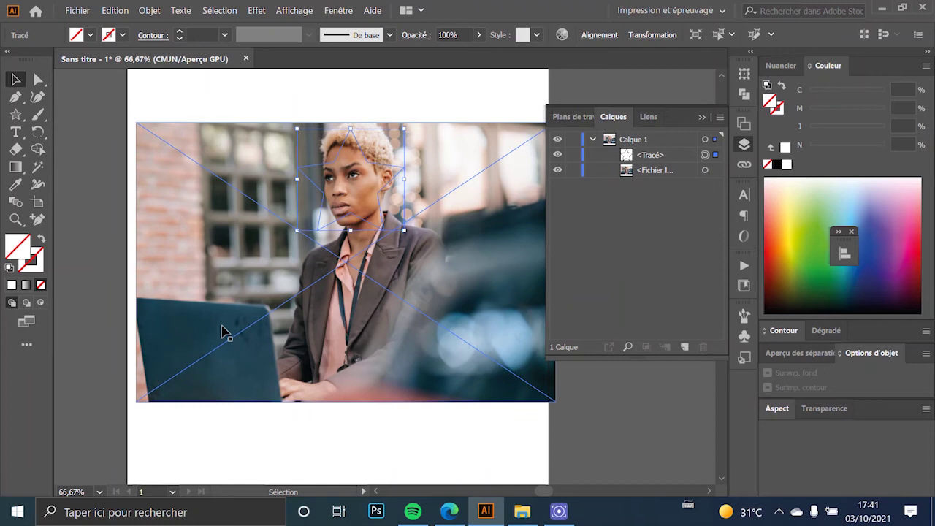
key(Delete)
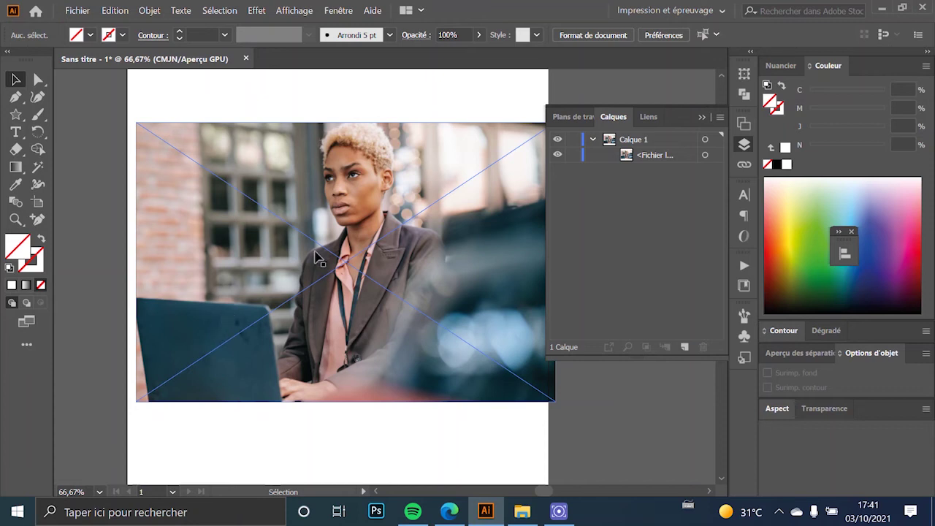
click(132, 322)
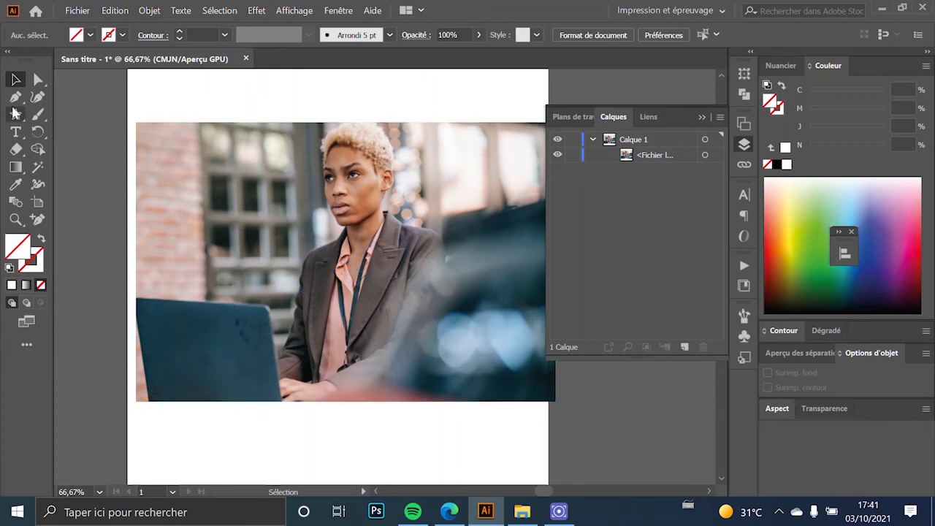
Step: Add a first name in capitals as text over the photo, enlarge it to about 134 pt and place it across the face
click(16, 131)
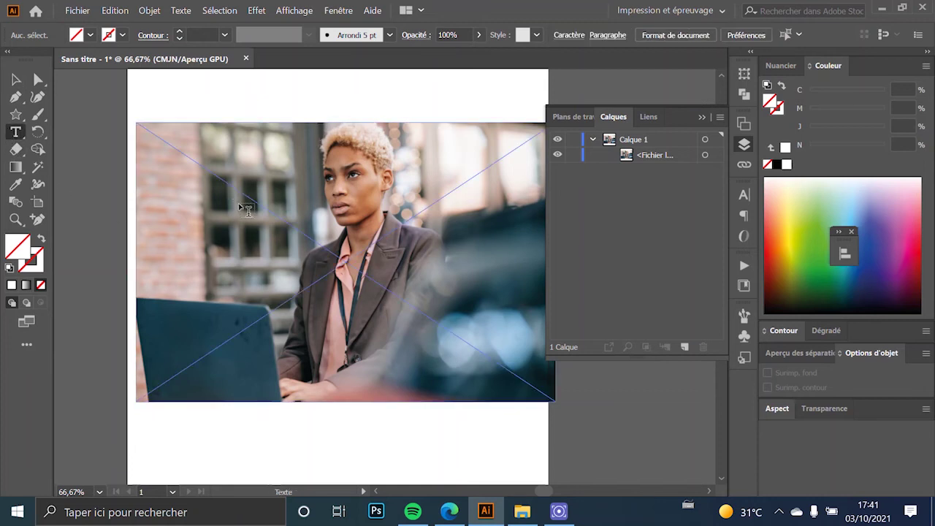
click(233, 193)
text(M)
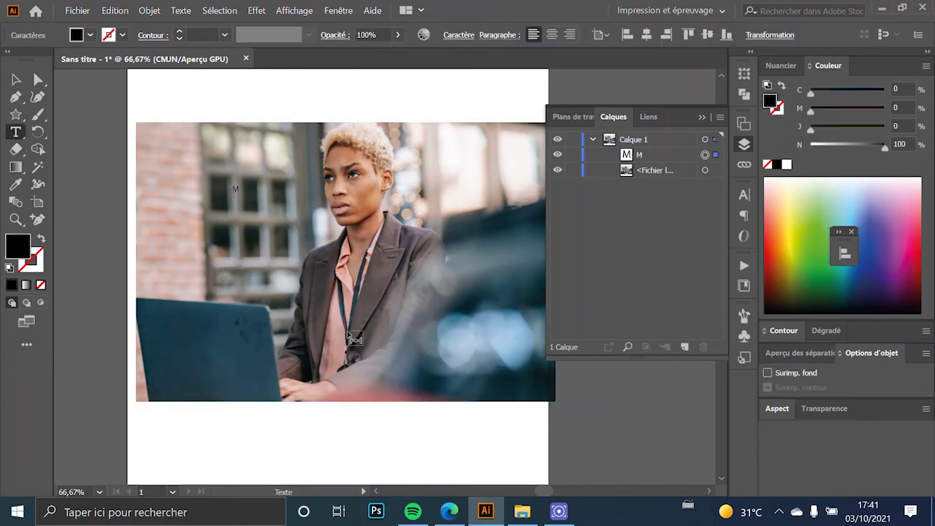
text(ARIE)
click(15, 81)
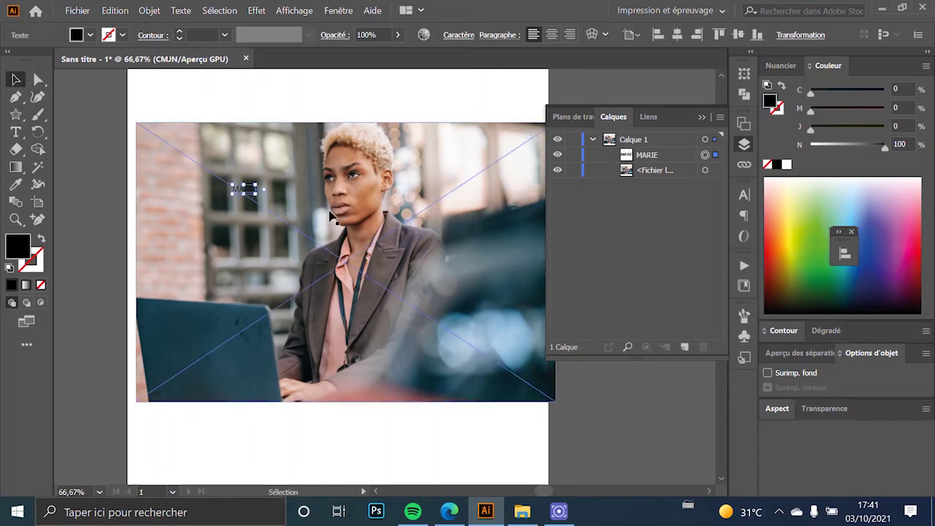
drag(255, 194, 486, 382)
drag(455, 268, 444, 212)
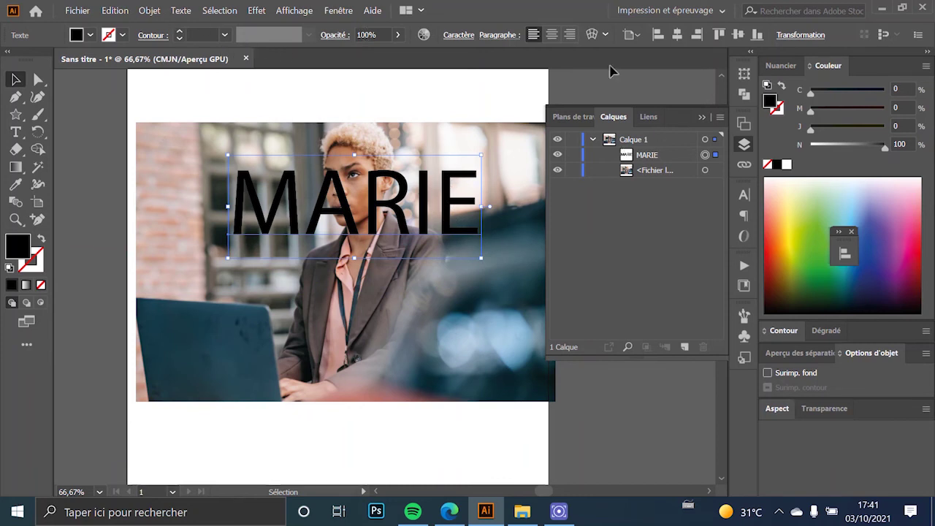
Step: Set the font of the name text to Impact
click(459, 34)
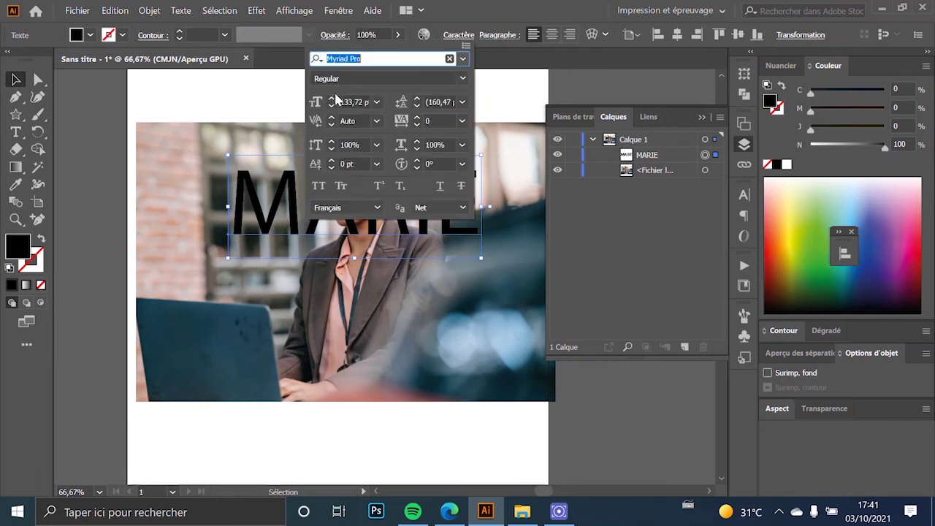
key(BackSpace)
text(i)
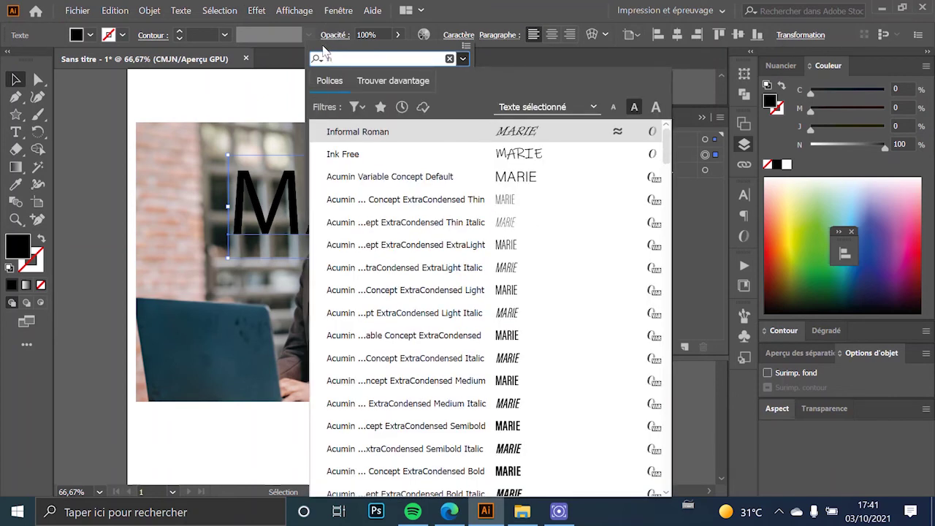
key(Return)
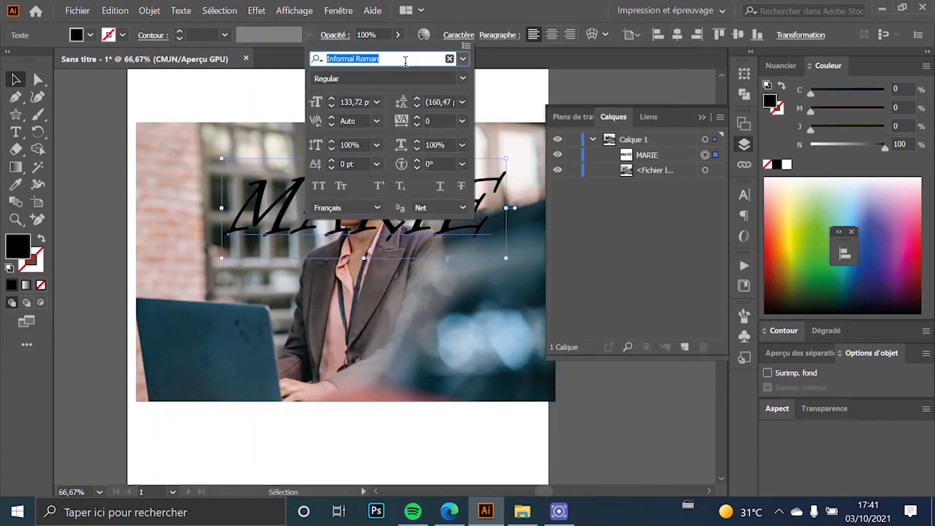
text(im)
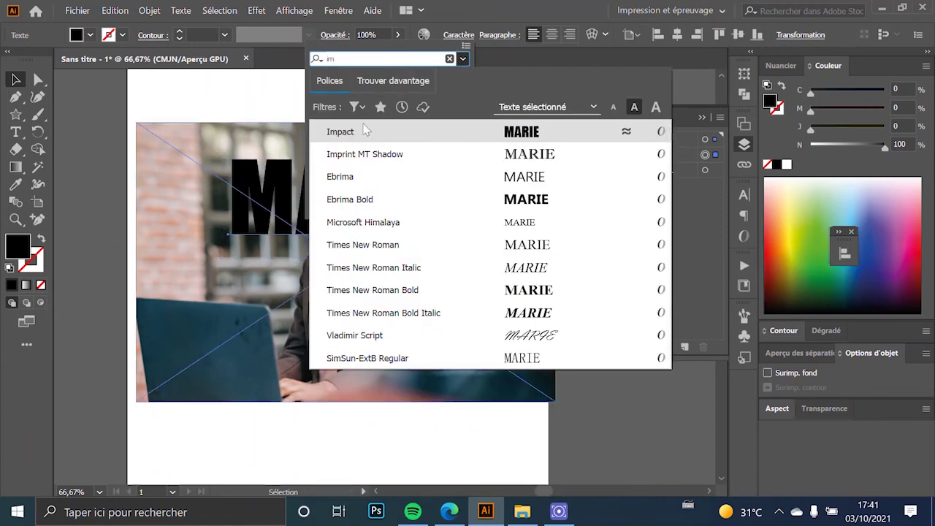
key(Return)
click(216, 113)
Step: Create a clipping mask from the name text and the photo, and deselect the result
drag(370, 179, 311, 221)
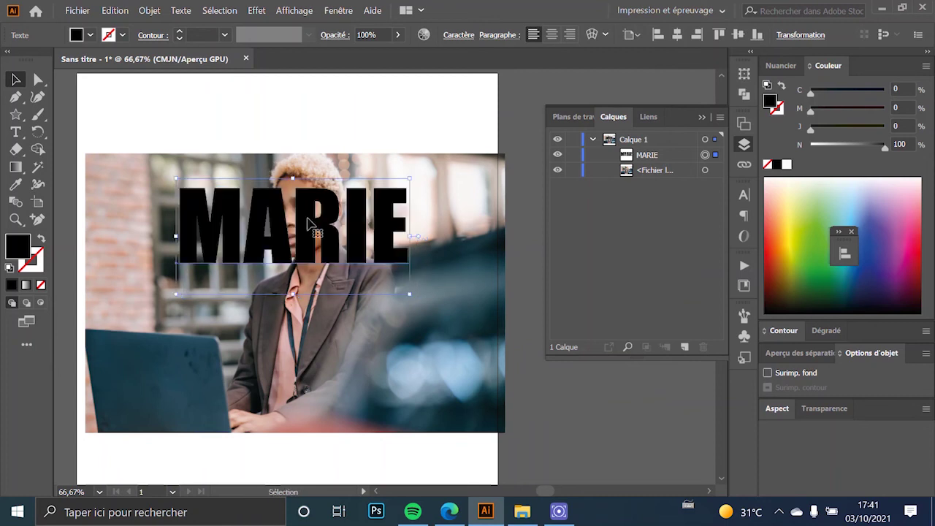
shift+click(229, 306)
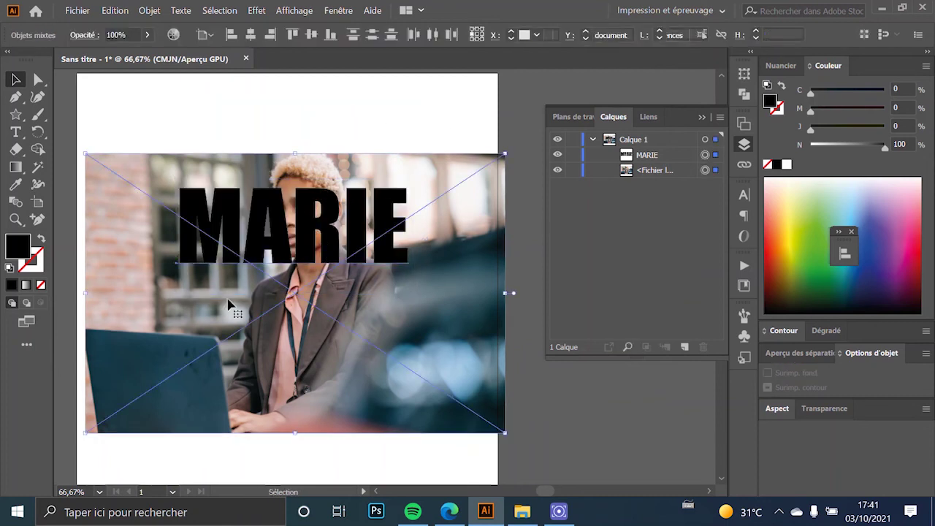
right_click(267, 227)
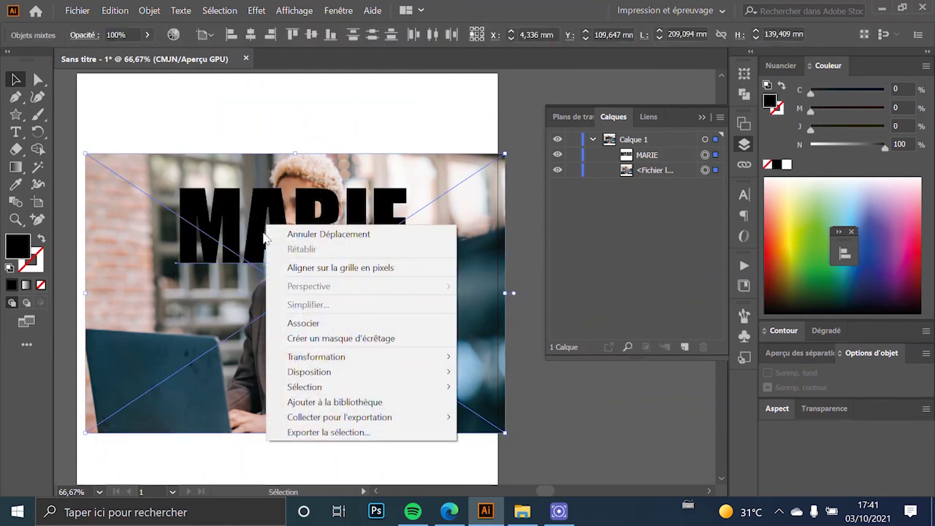
click(341, 338)
click(318, 381)
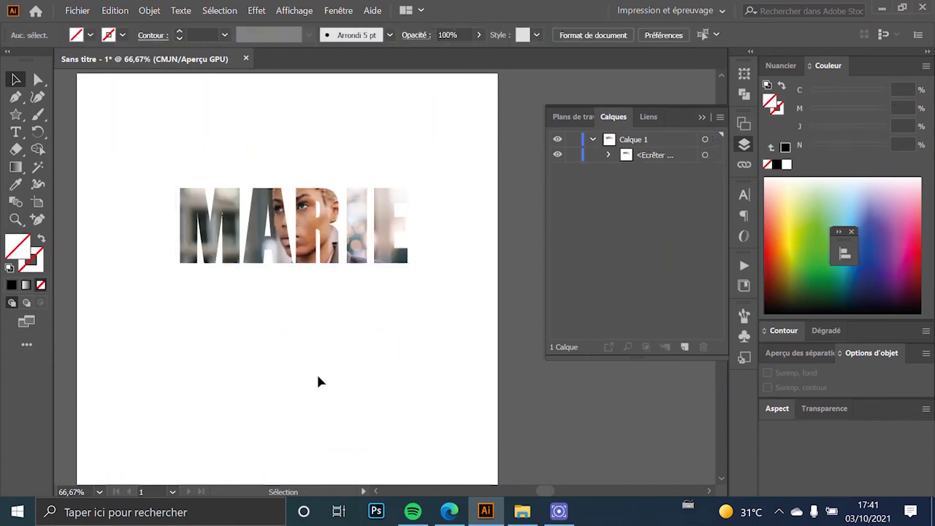
Step: Expand the text's clipping group in the layers, target the linked photo and try to shift it slightly up and left
click(208, 265)
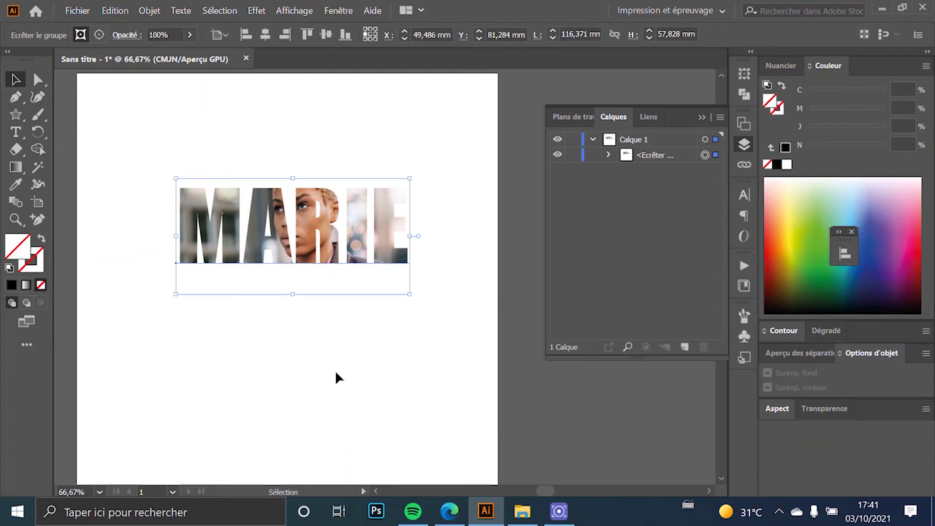
click(609, 155)
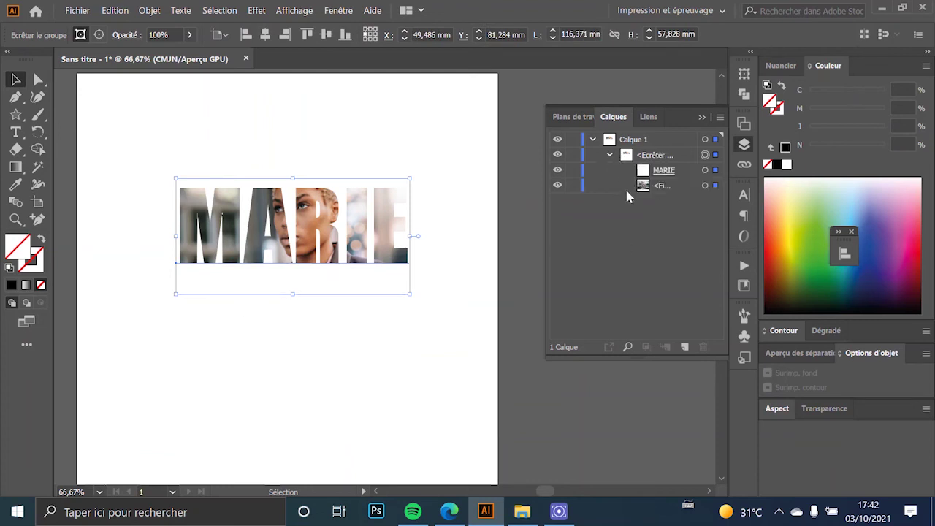
click(705, 186)
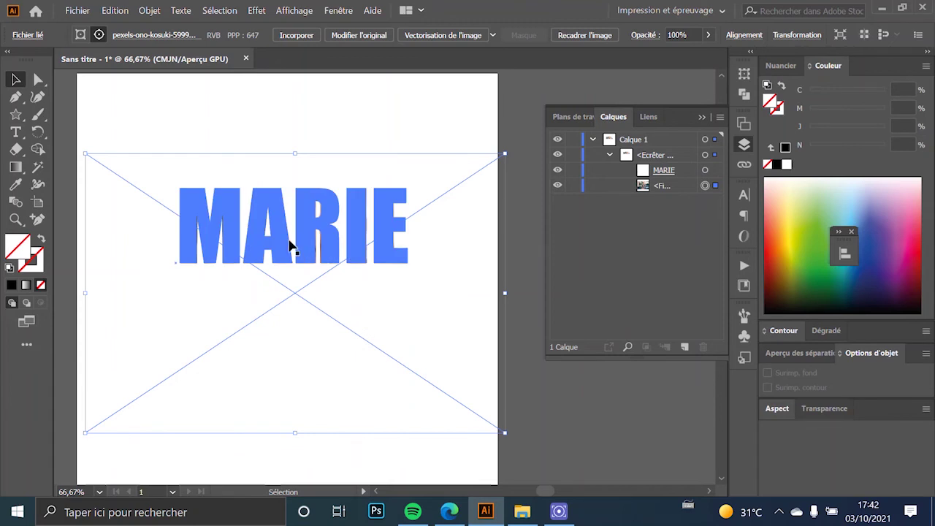
drag(289, 239, 286, 226)
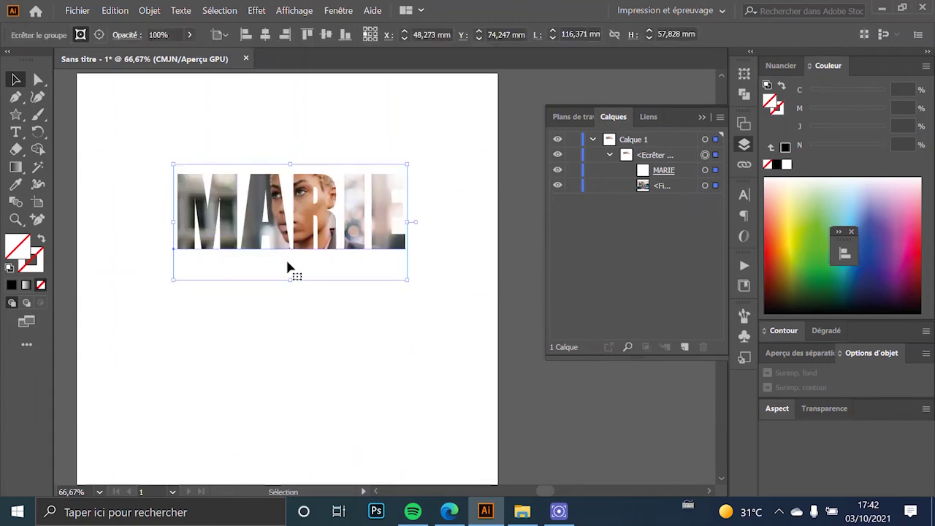
Step: Try to reposition only the photo inside the live text mask with Direct Selection, and undo the last moves
click(705, 187)
click(38, 80)
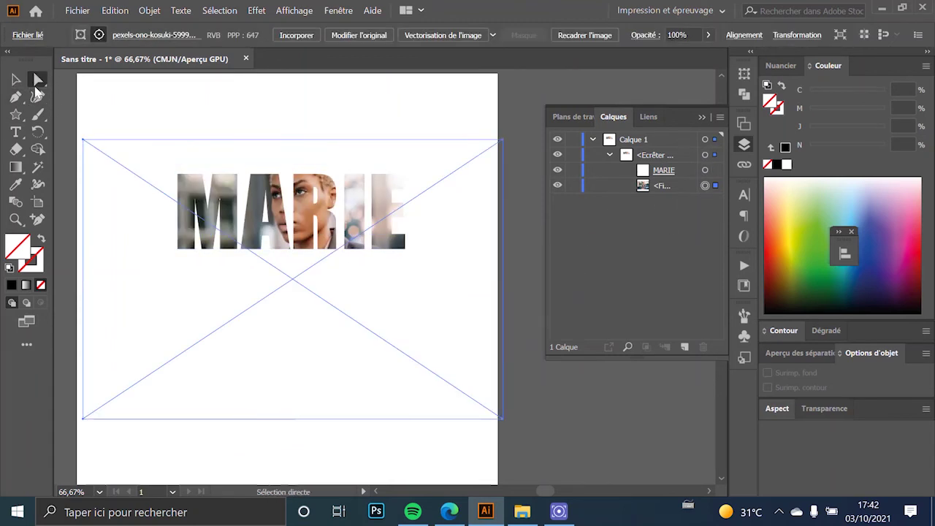
drag(307, 219, 305, 260)
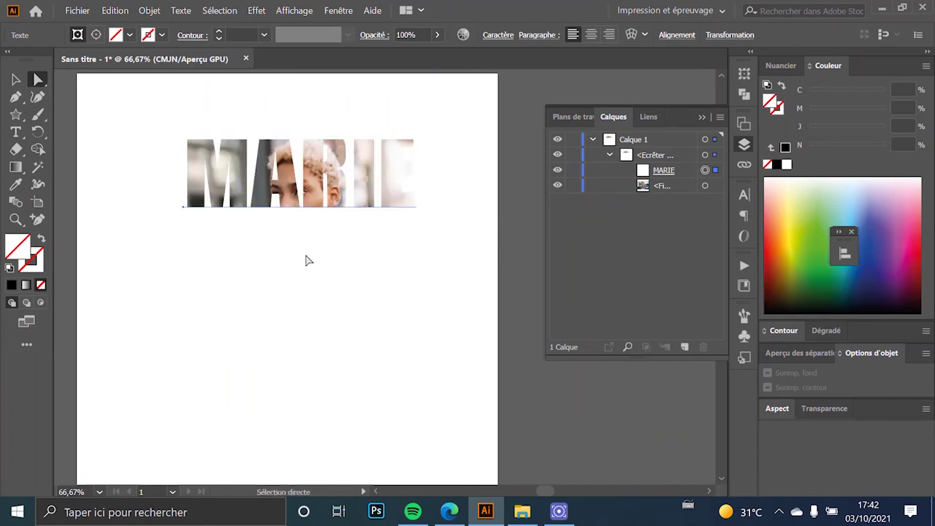
key(v)
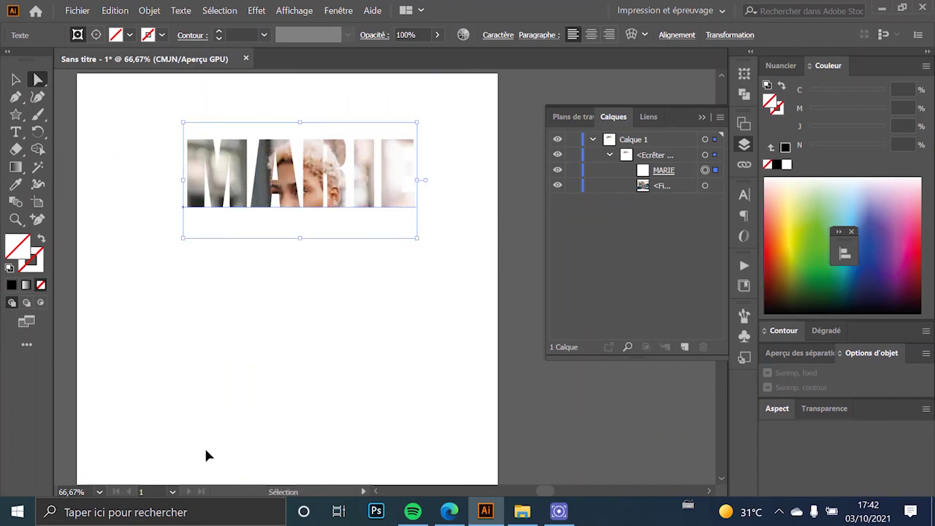
key(ctrl+z)
key(ctrl+z)
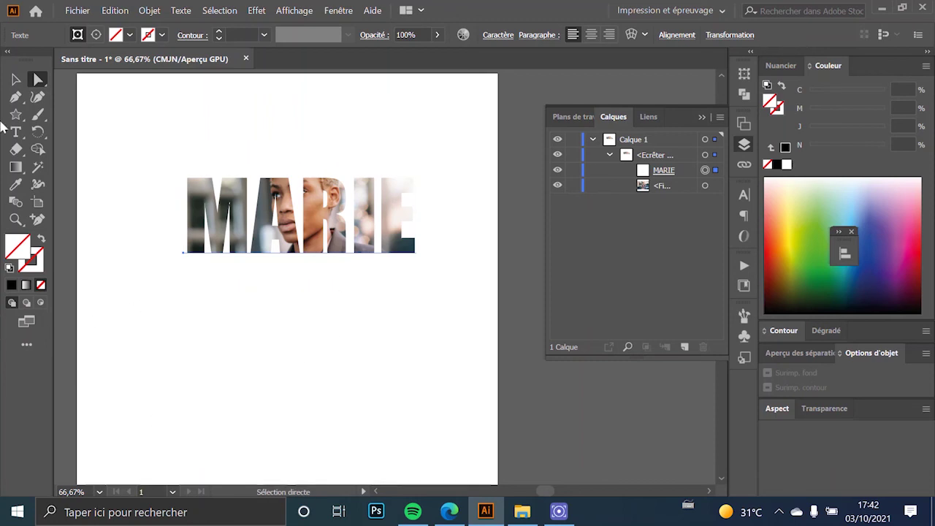
Step: Select the whole clipped name and convert its text mask to outlines with Vectoriser, then deselect it
click(17, 79)
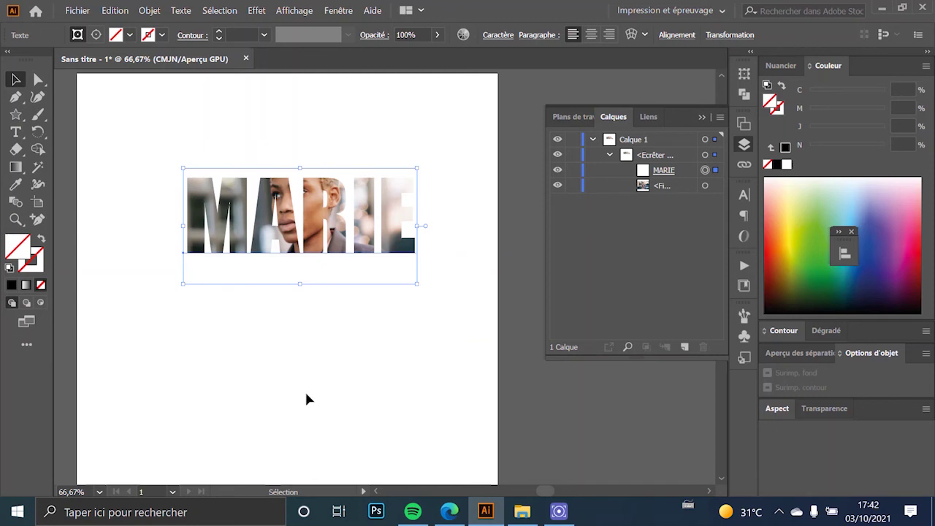
drag(311, 399, 114, 135)
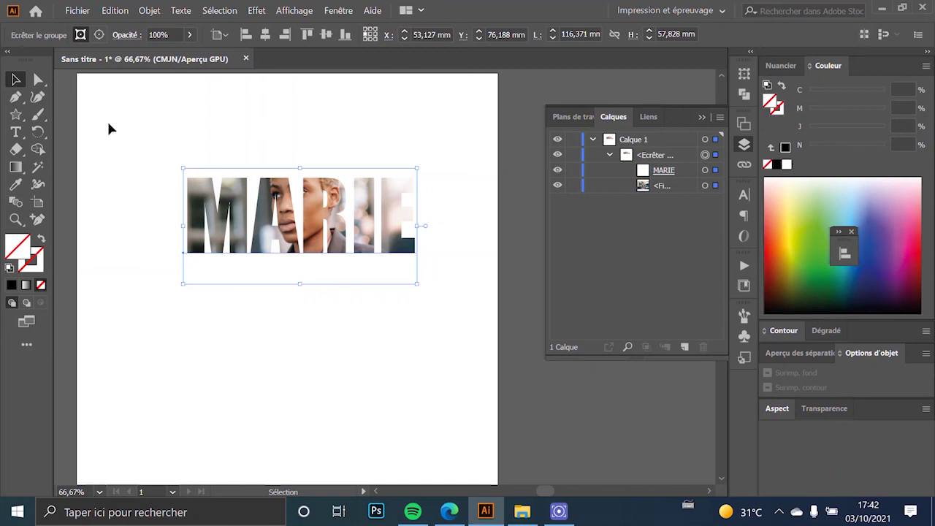
click(149, 11)
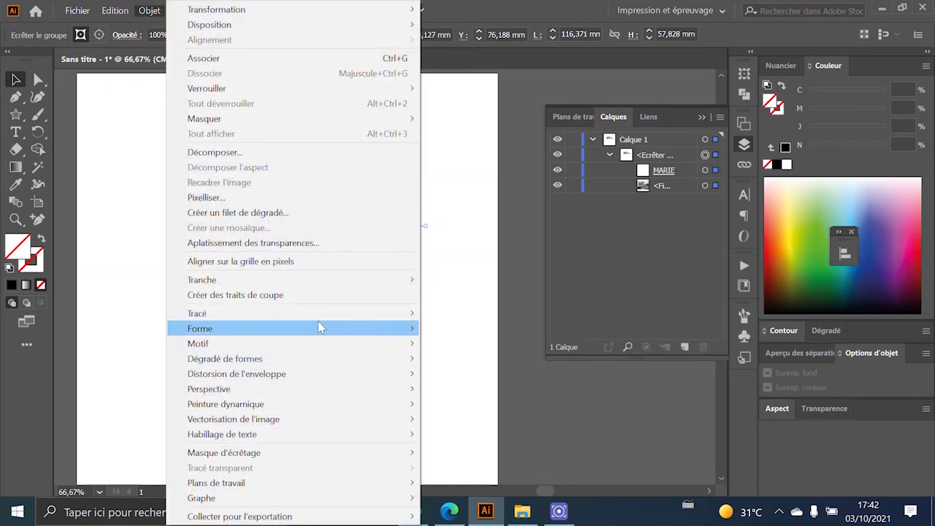
click(113, 10)
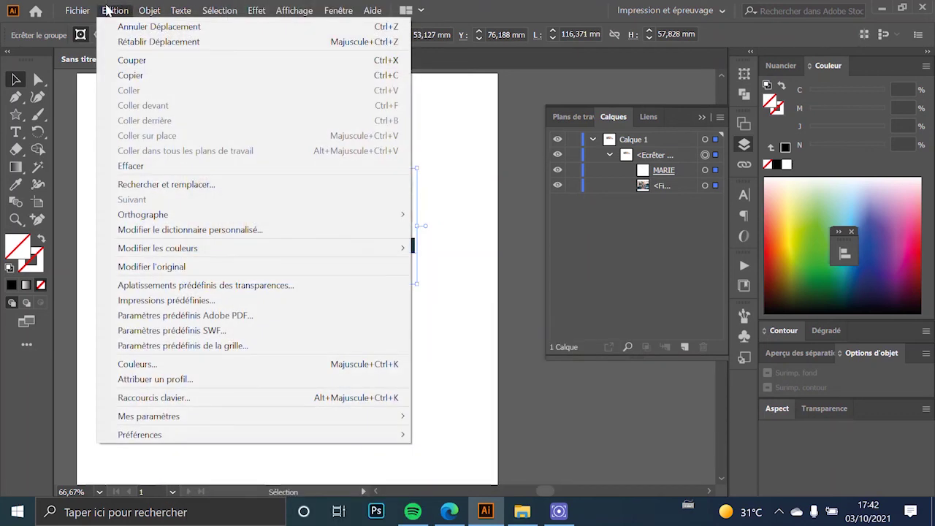
mouse_move(143, 11)
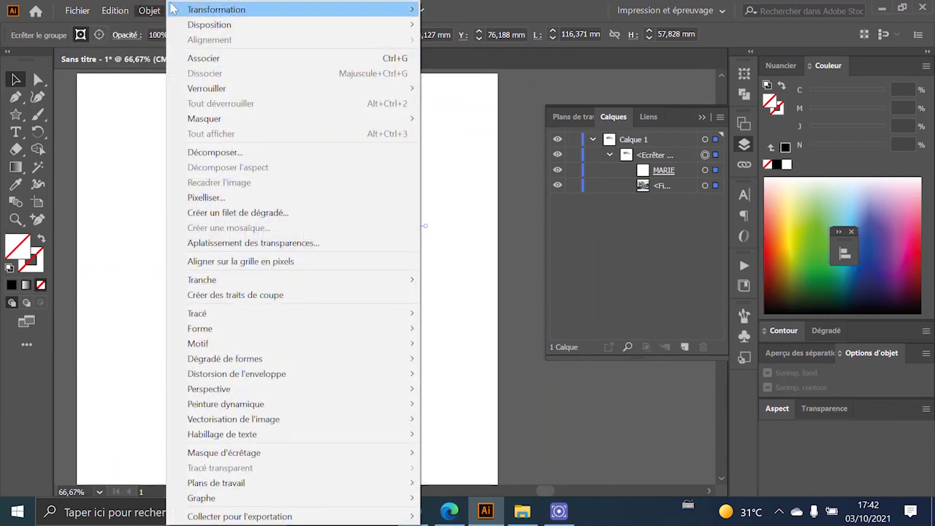
click(178, 5)
click(180, 10)
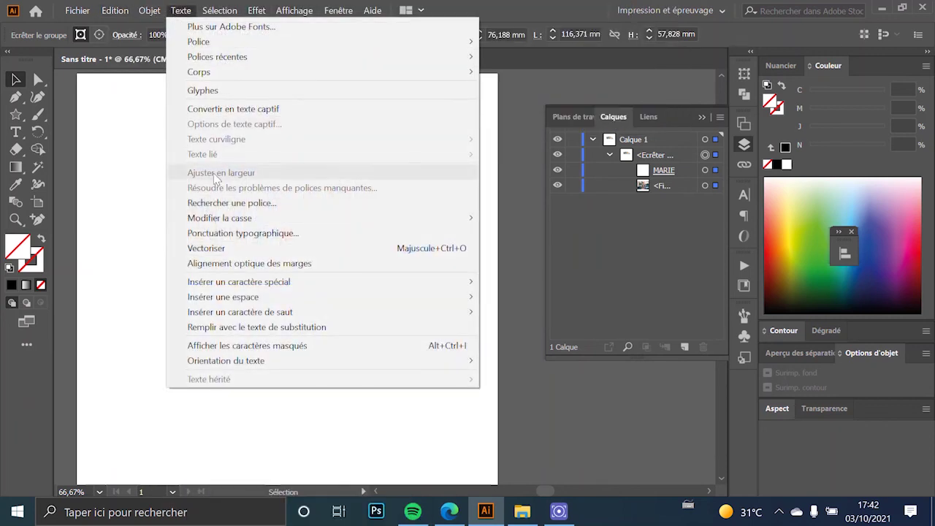
click(232, 247)
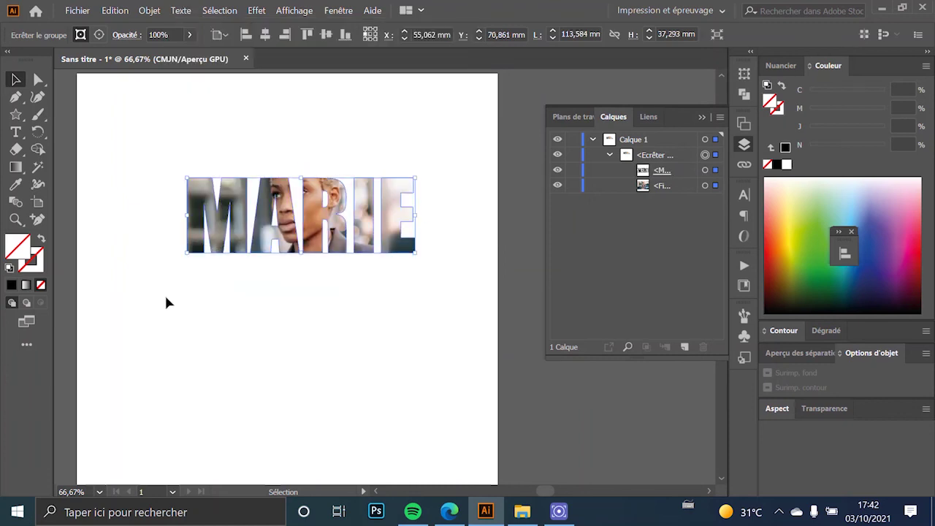
click(231, 341)
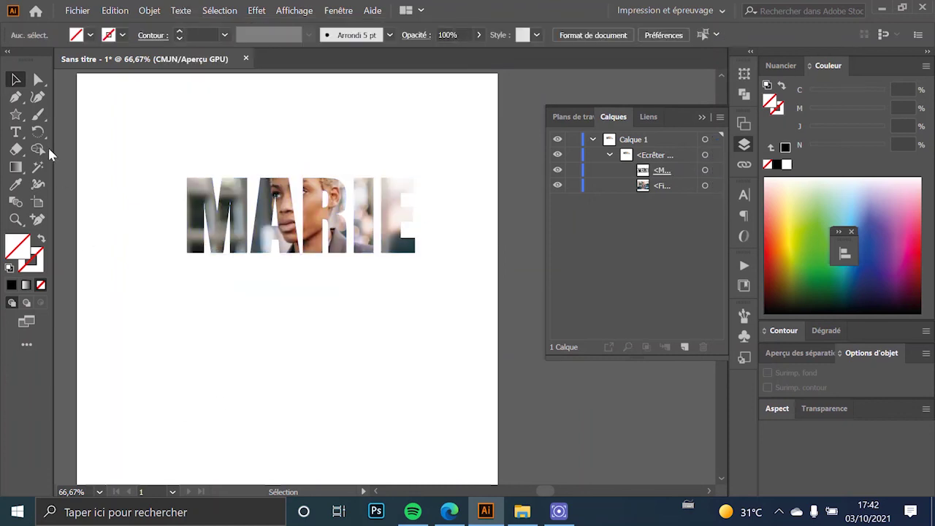
Step: Reposition only the photo inside the outlined lettering with Direct Selection, shifting it slightly down and right
click(40, 79)
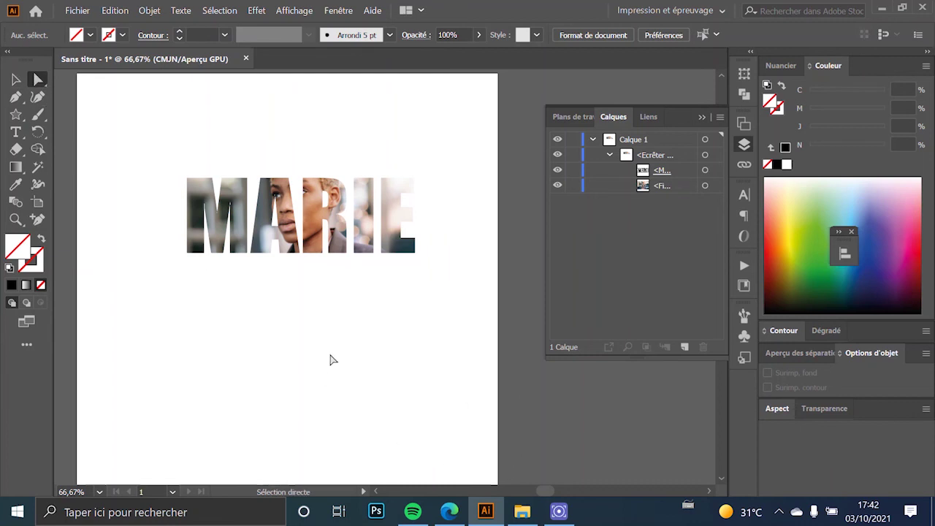
click(290, 238)
drag(290, 237, 288, 292)
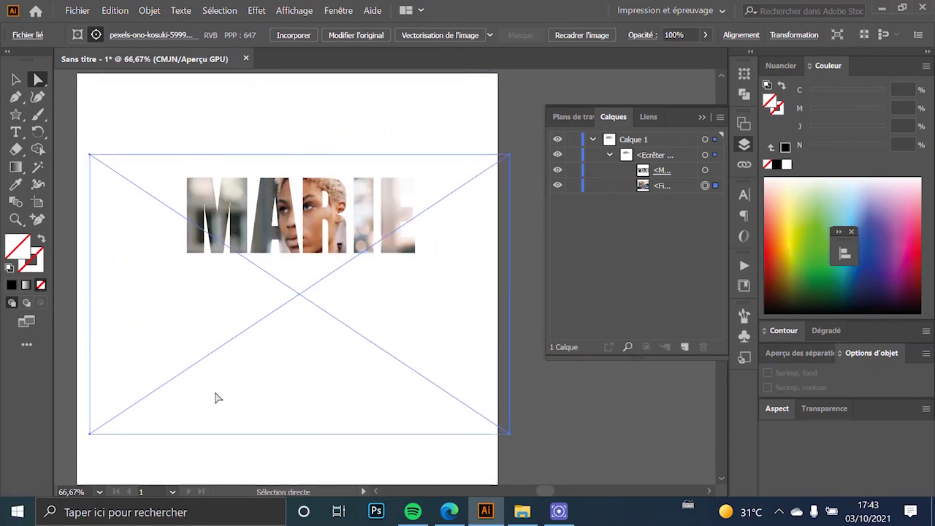
Step: Undo the photo moves, outlining and clipping mask, back to the live black name text over the full photo
key(ctrl+z)
key(ctrl+z)
key(ctrl+z)
key(ctrl+z)
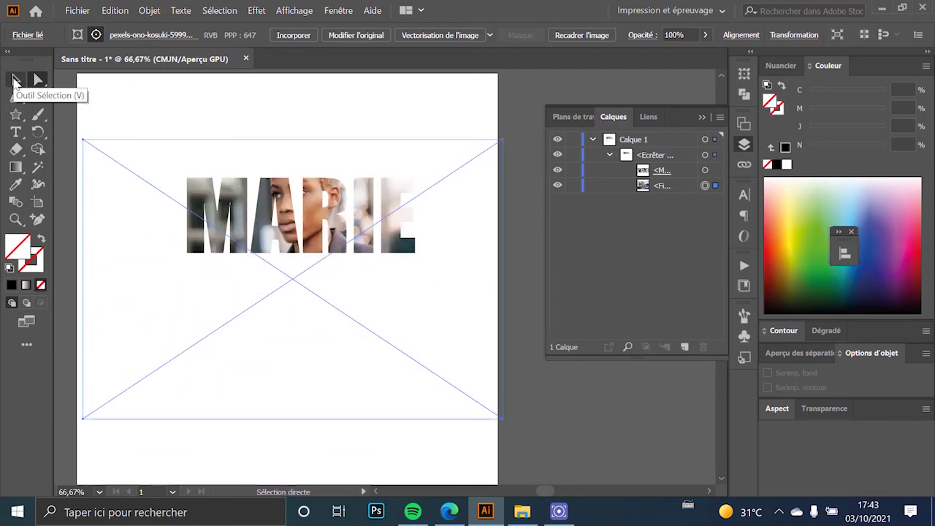
key(ctrl+shift+z)
key(ctrl+shift+z)
key(ctrl+shift+z)
key(ctrl+shift+z)
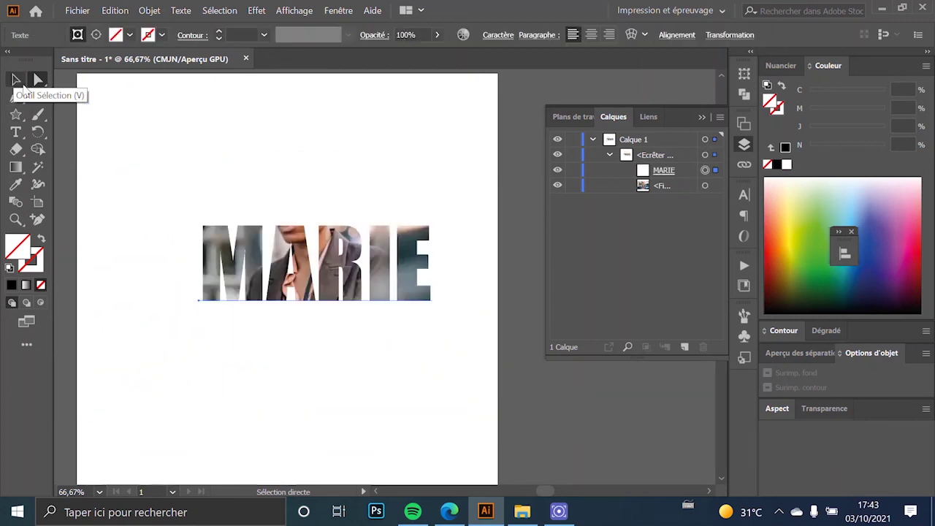
key(ctrl+z)
key(ctrl+z)
key(ctrl+z)
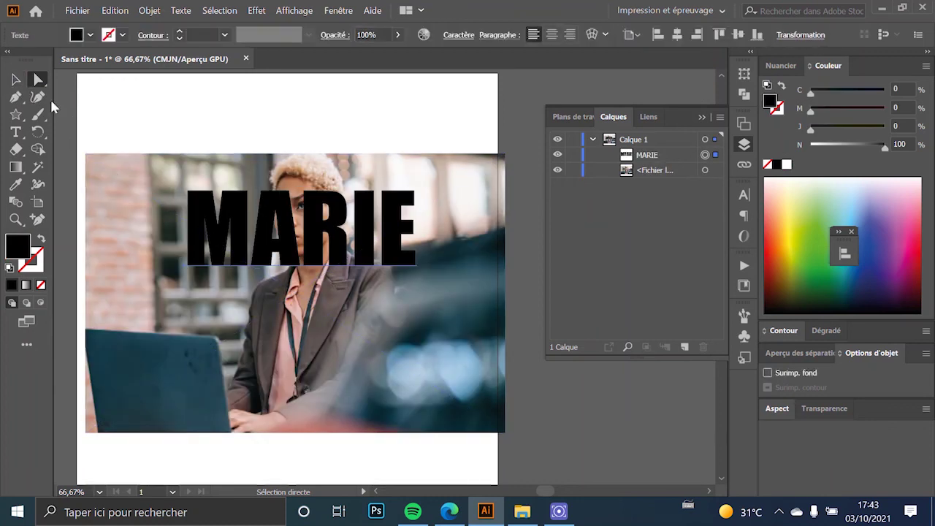
Step: Select the live name text over the photo and convert it to outlines with Vectoriser
click(125, 111)
click(255, 199)
key(ctrl+shift+o)
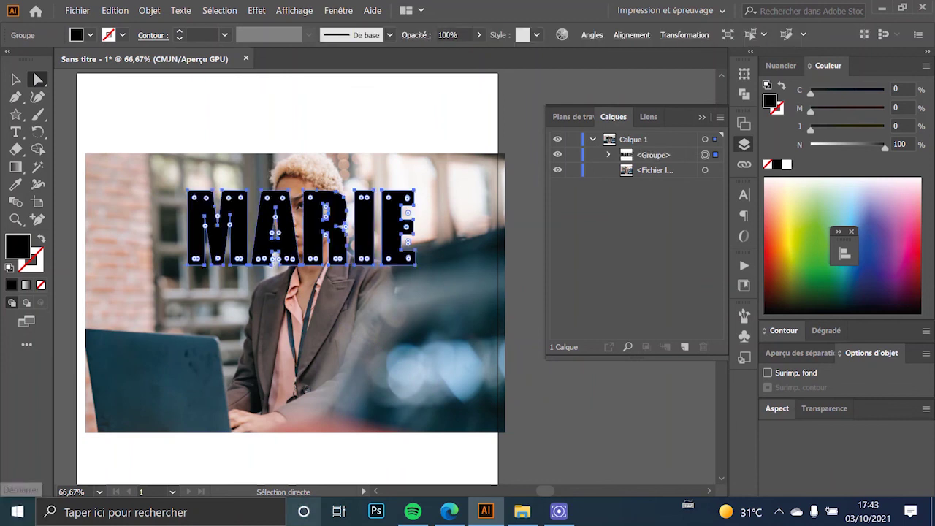
Step: Add the photo to the selection and create a clipping mask from the outlined lettering group
shift+click(146, 246)
right_click(219, 162)
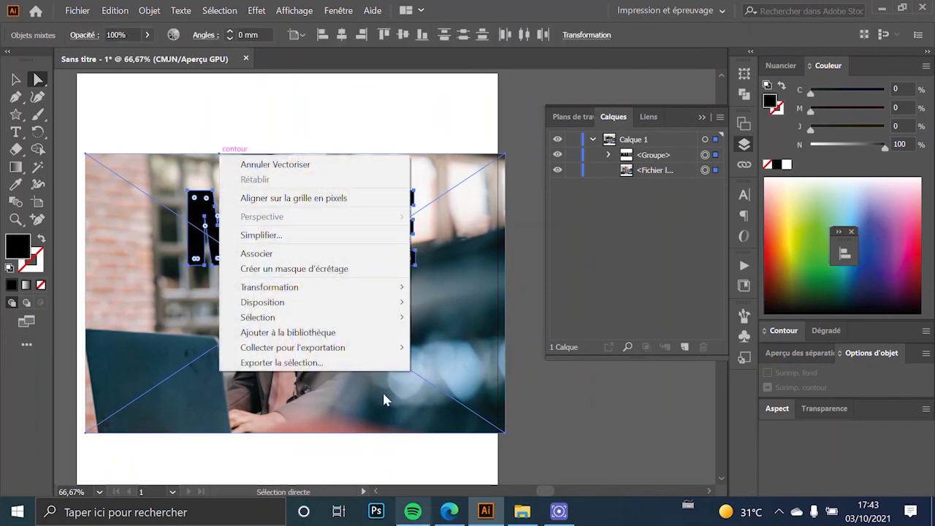
click(319, 269)
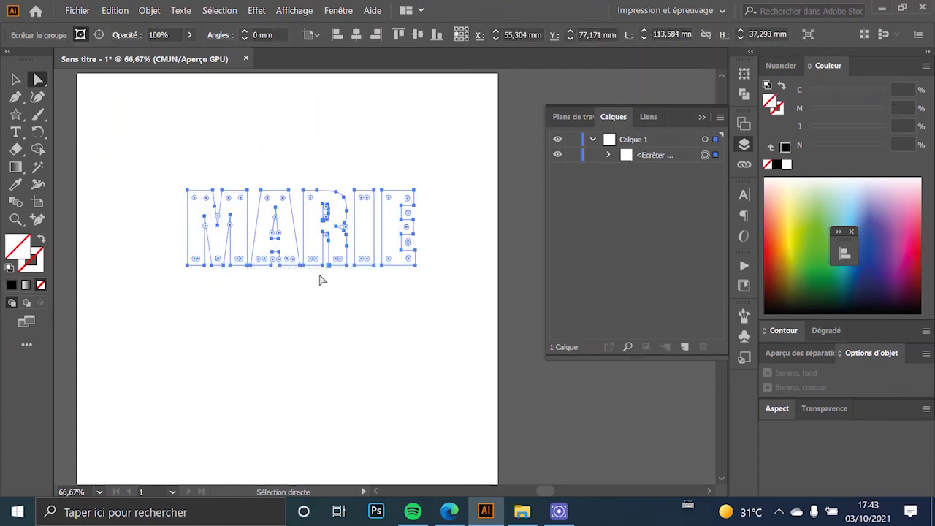